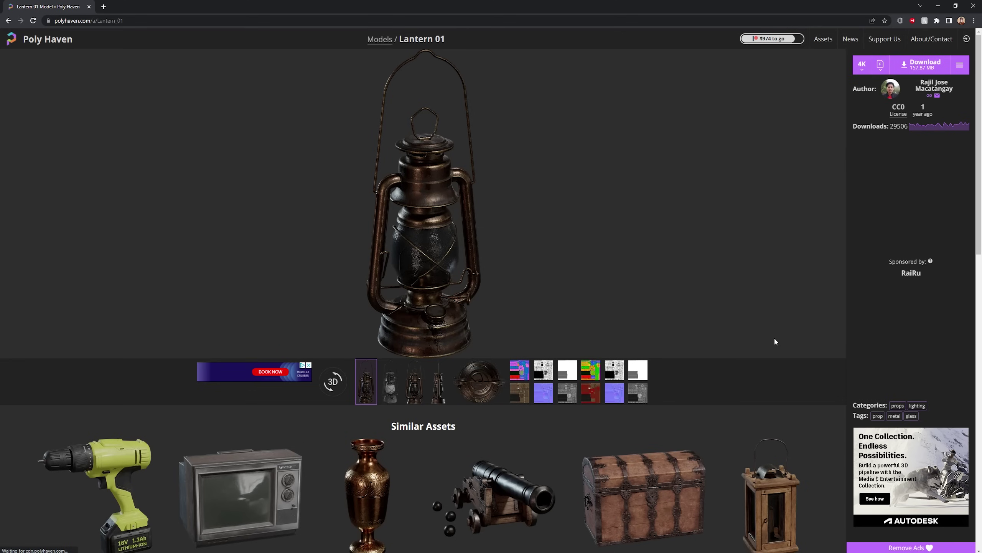
Look through the Lantern 01 preview images on Poly Haven and open the choice of download file format.
click(395, 397)
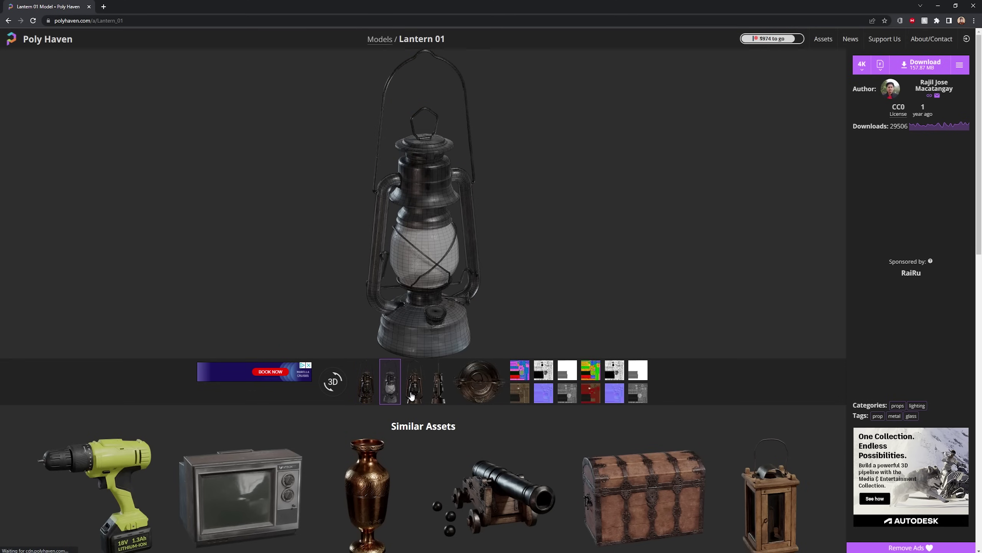
click(413, 395)
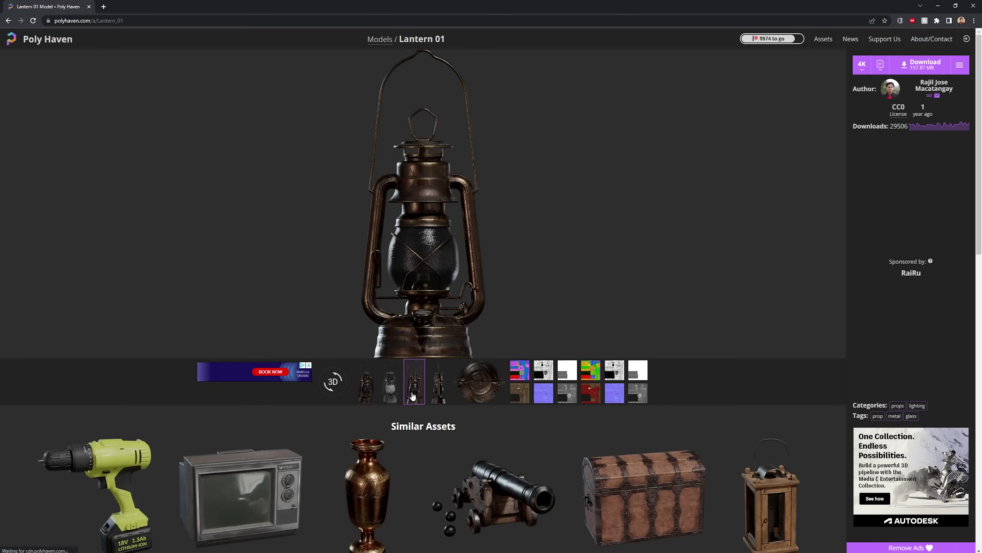
click(475, 394)
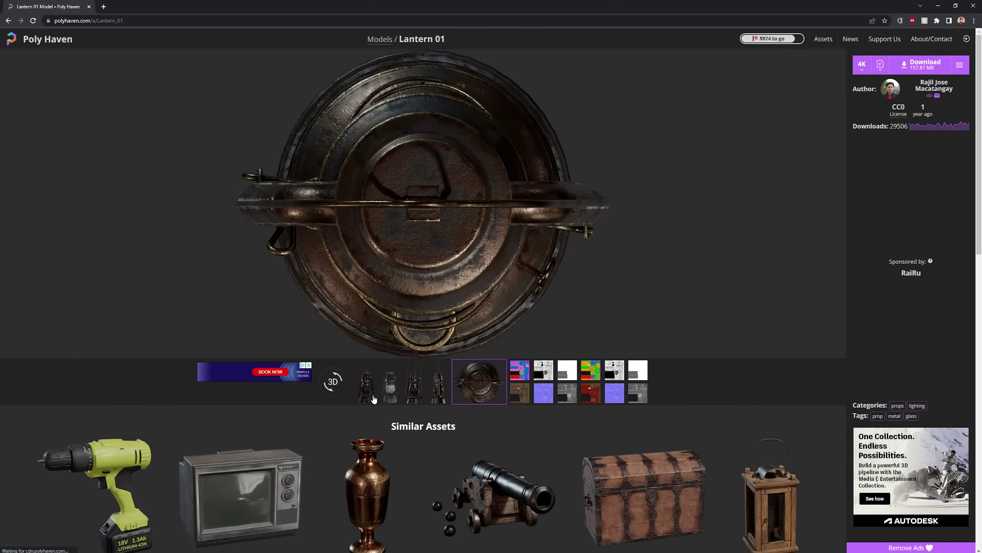
click(366, 398)
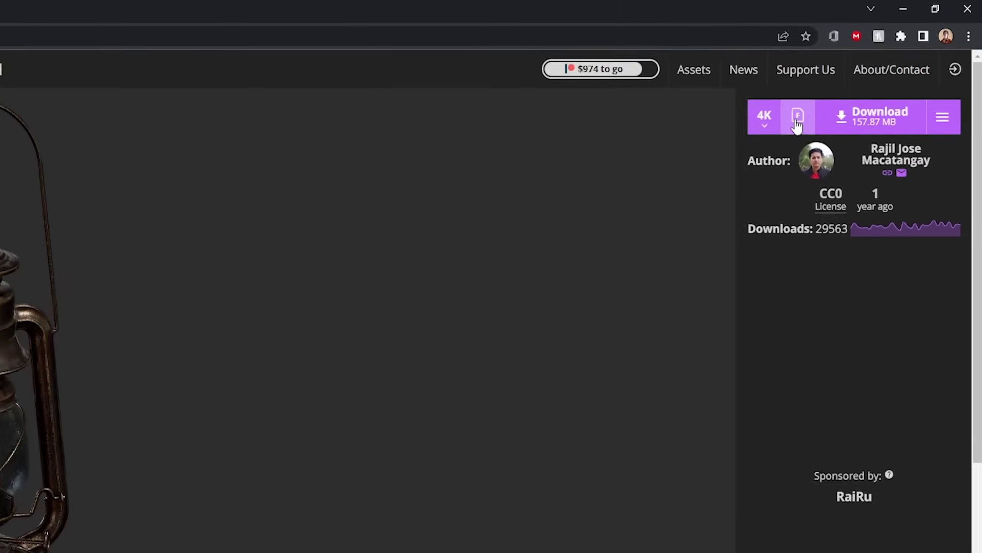
click(881, 66)
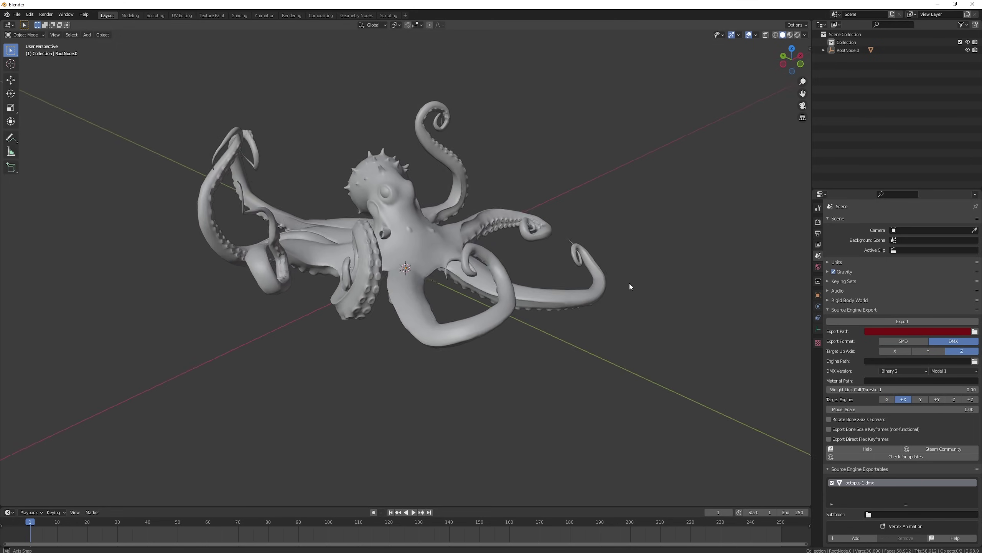
Switch to Blender, view the octopus model from another side and open the file export options.
middle_drag(631, 285, 565, 286)
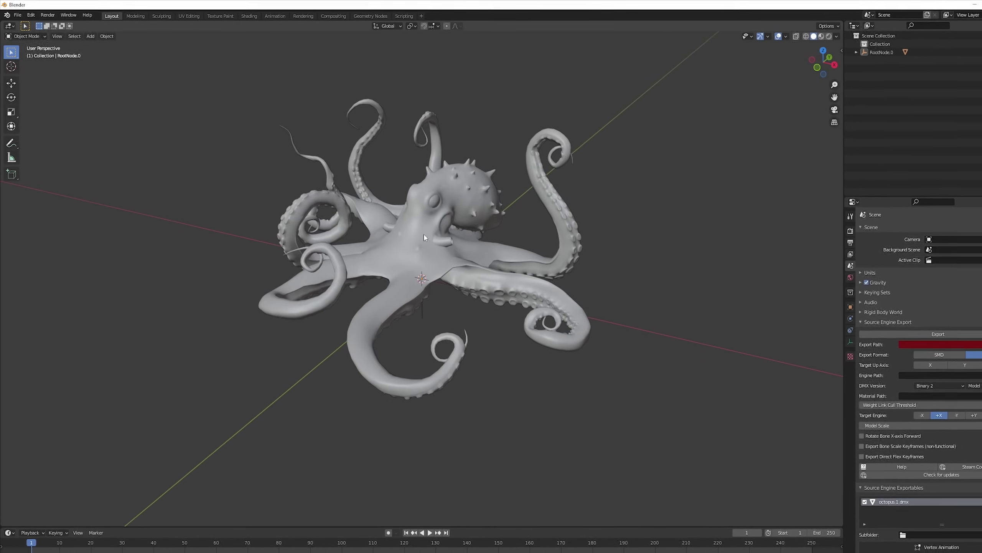
click(17, 14)
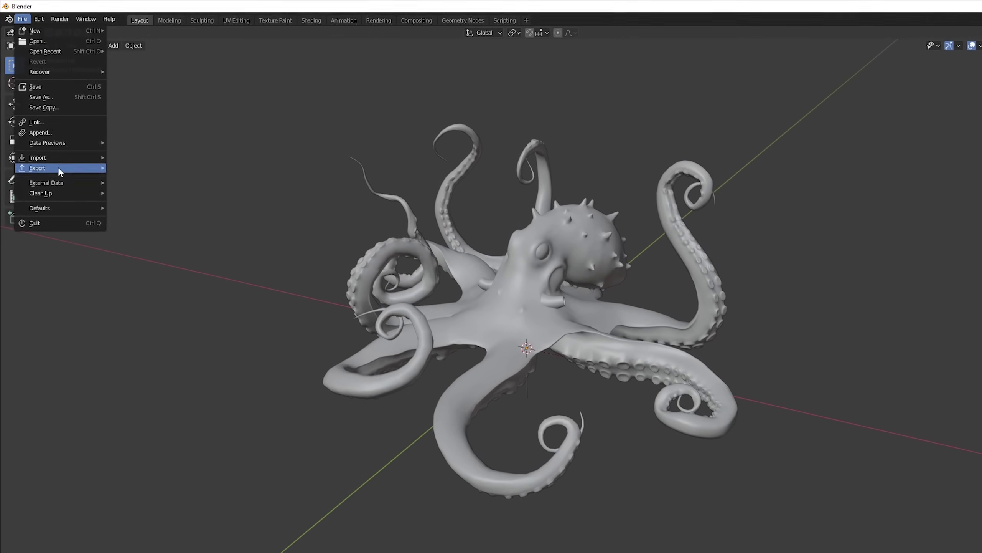
mouse_move(58, 167)
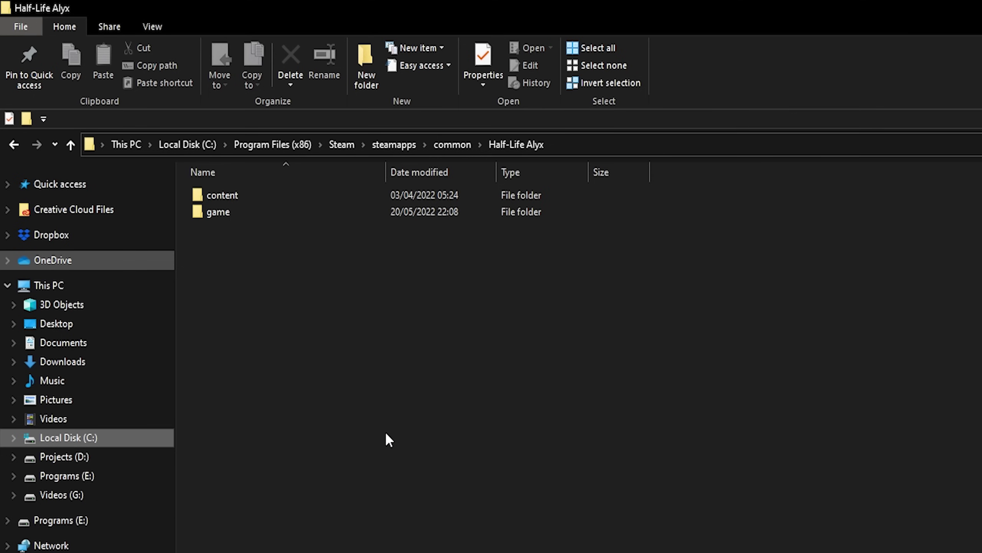
In File Explorer, open the lantern_01 folder under Half-Life Alyx content/hlvr_addons/sfm/models/polyhaven.
double_click(213, 190)
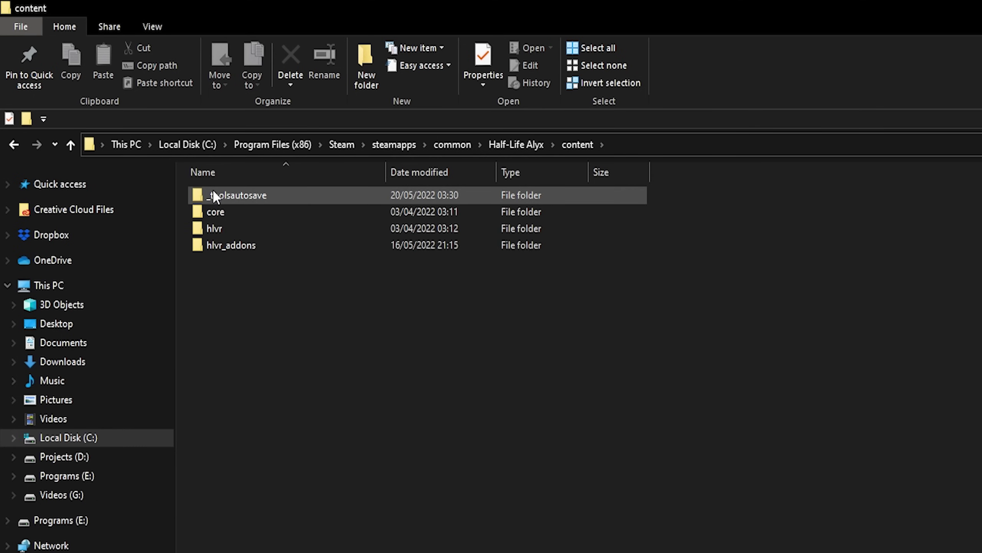
click(218, 246)
double_click(219, 246)
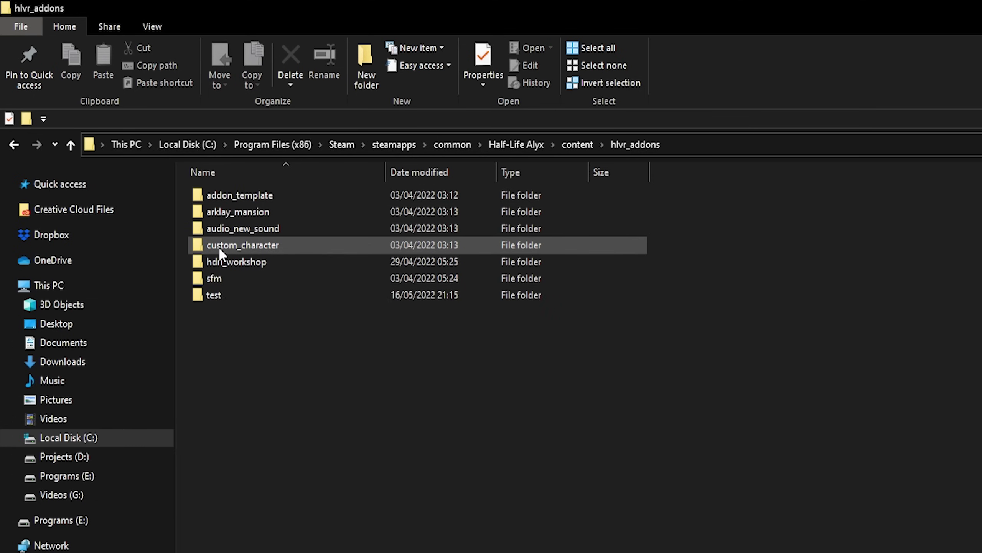
double_click(214, 280)
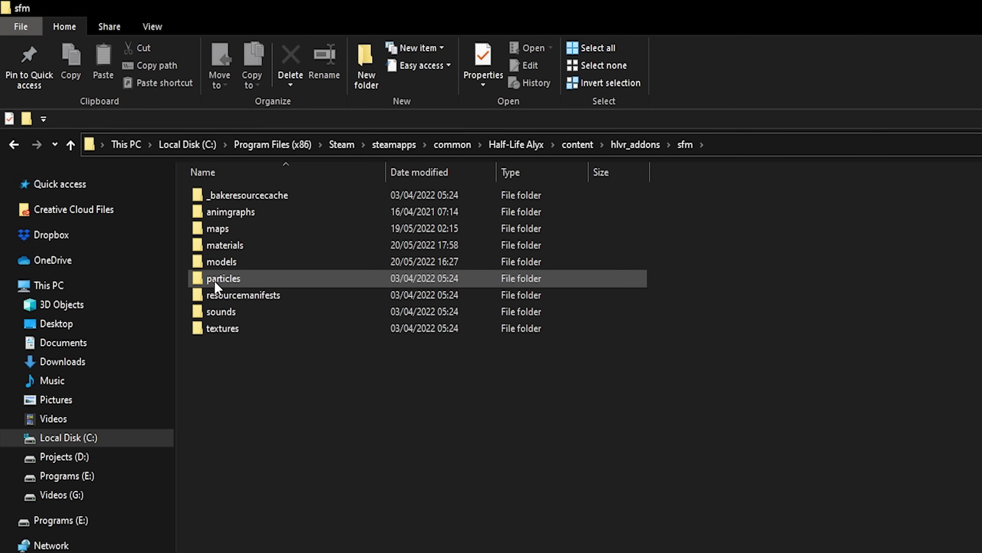
double_click(222, 263)
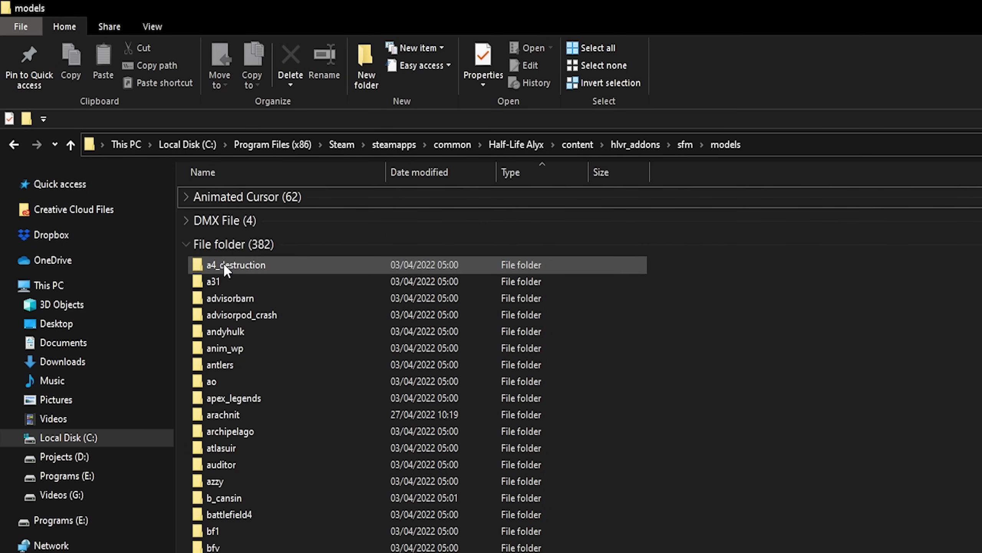
key(p)
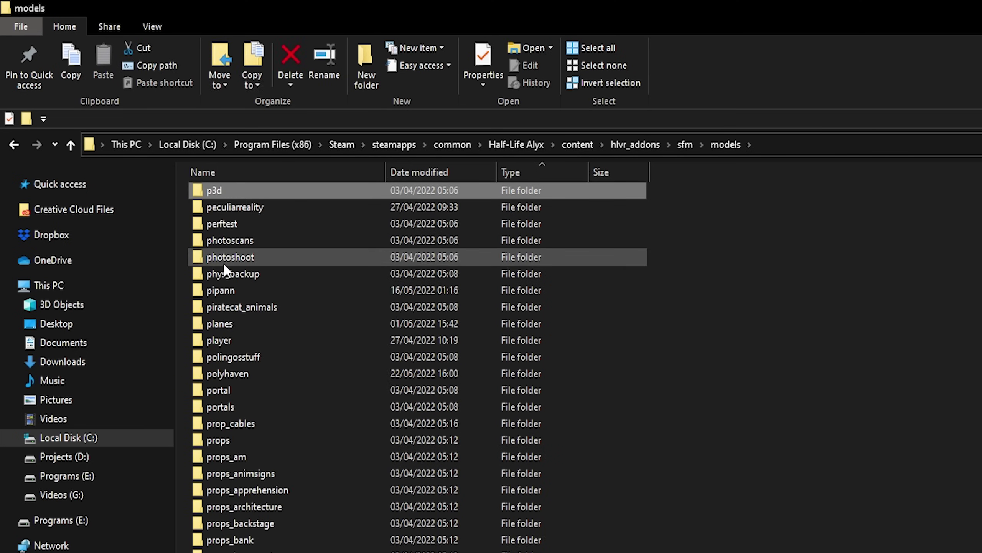
double_click(225, 374)
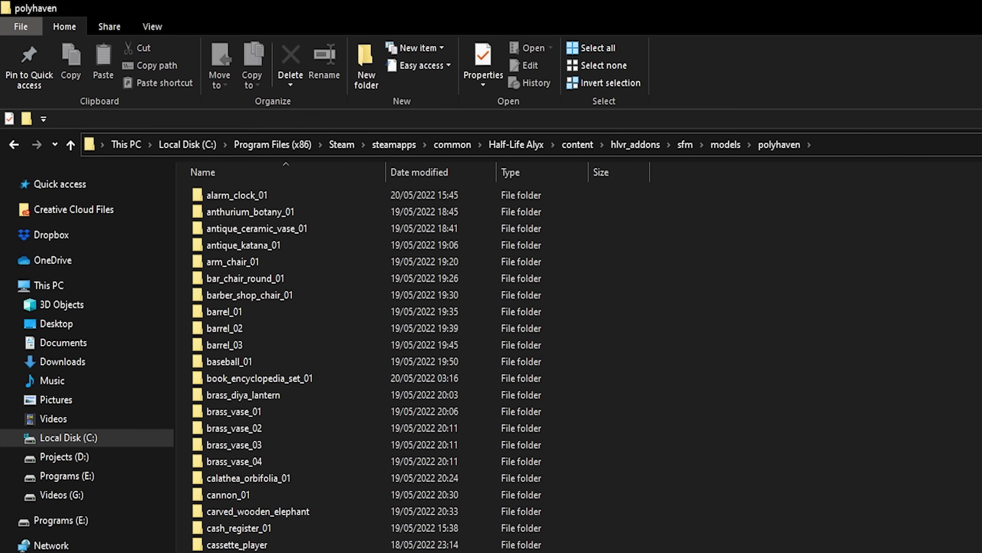
key(l)
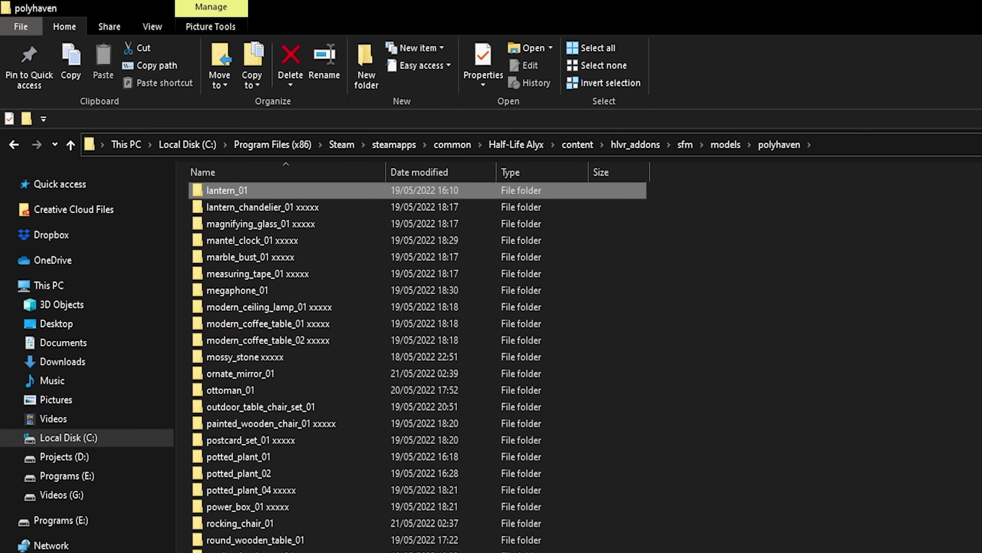
double_click(232, 193)
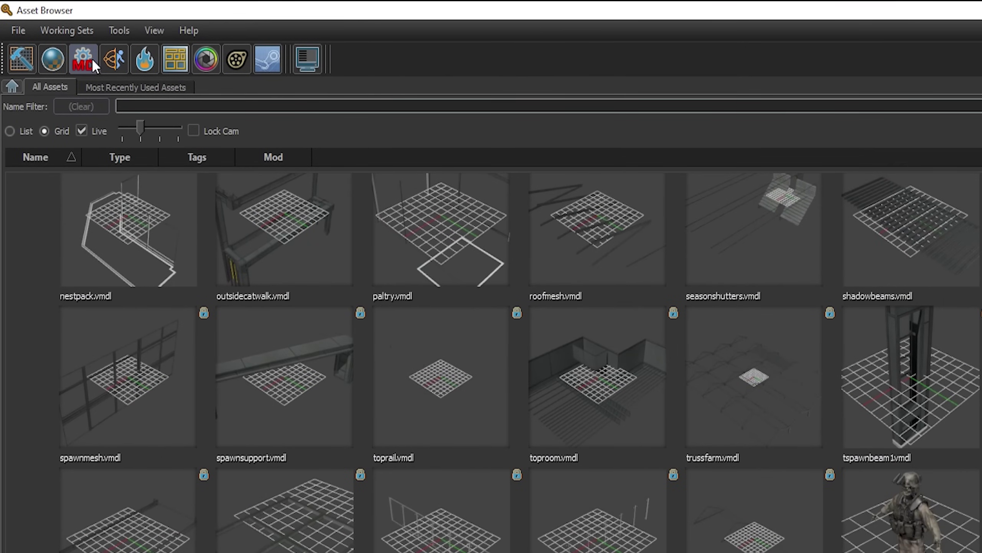
Open the ModelDoc editor and add the mesh Lantern_01_4k.fbx from the sfm addon's models/polyhaven/lantern_01 folder.
click(90, 59)
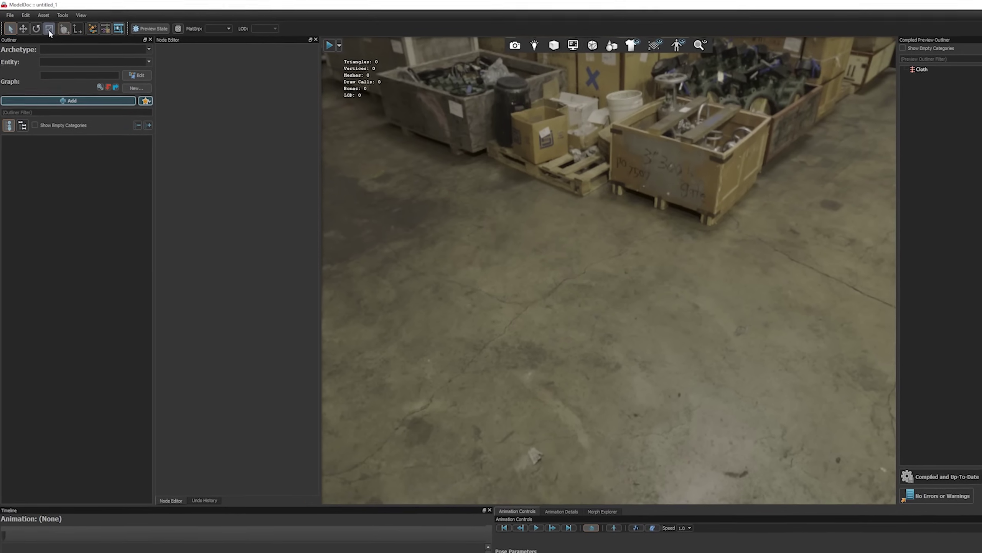
click(146, 101)
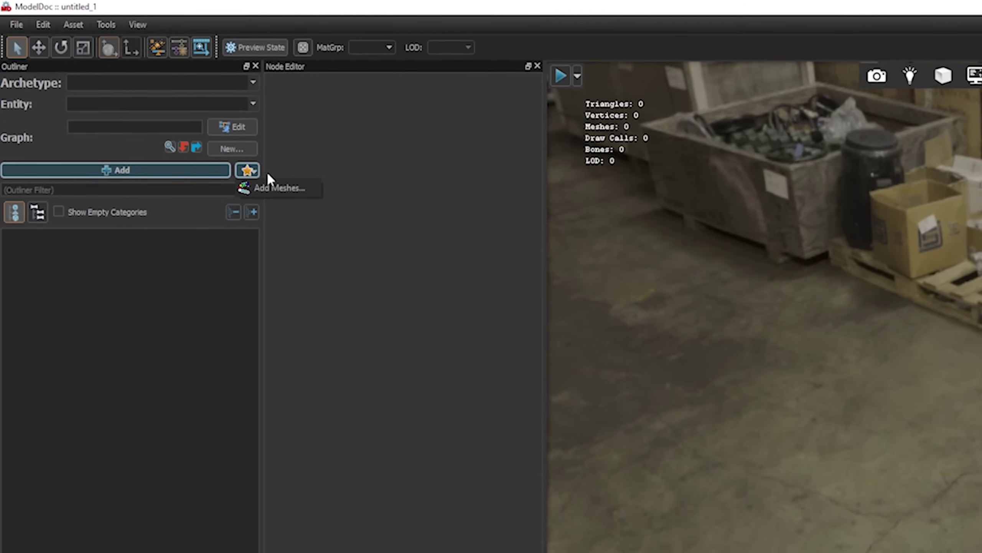
click(288, 190)
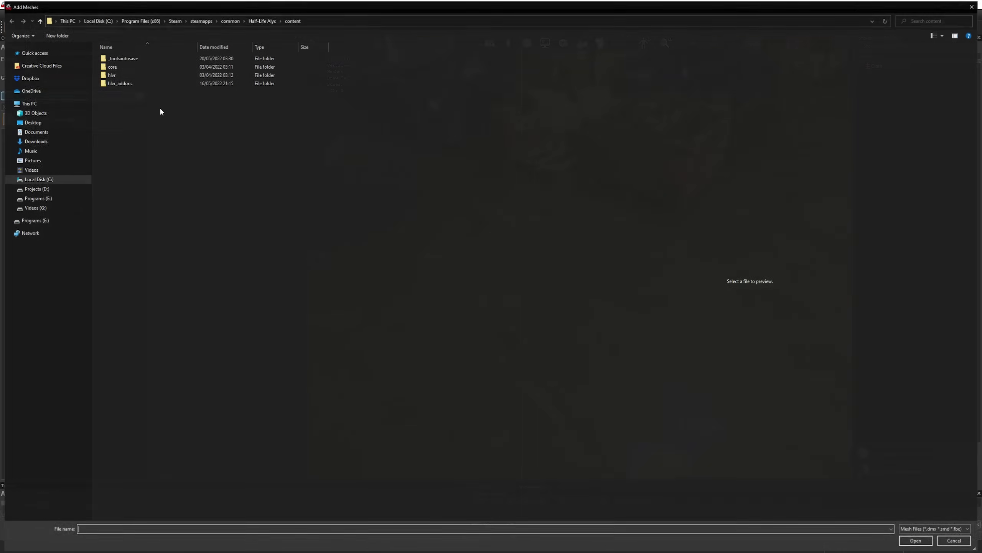
double_click(120, 84)
double_click(118, 100)
double_click(116, 98)
key(p)
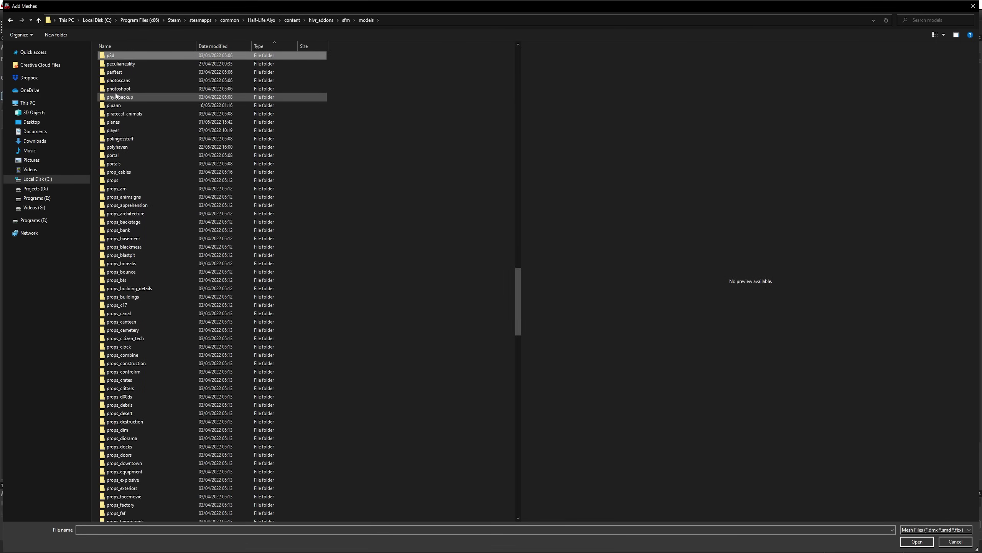
double_click(117, 147)
key(l)
double_click(120, 58)
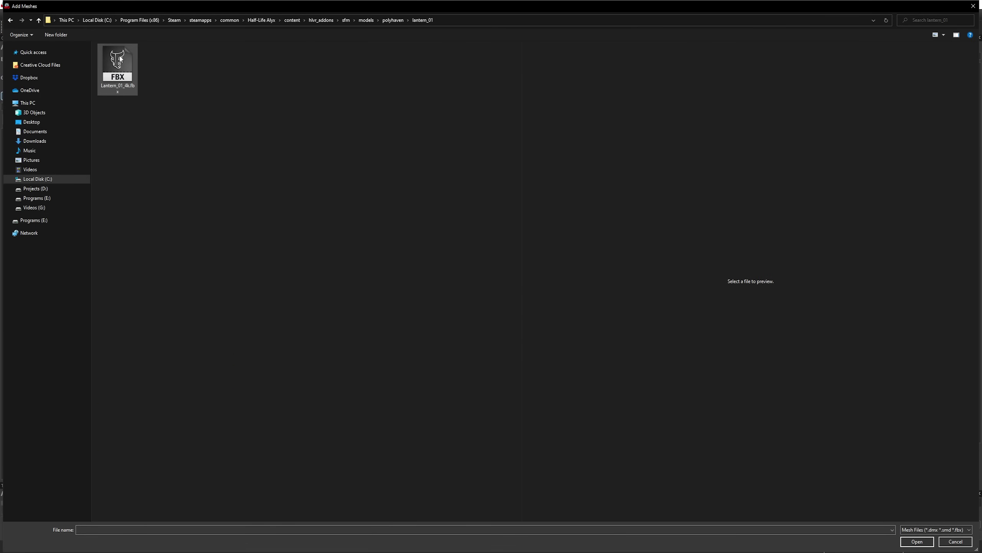
double_click(114, 71)
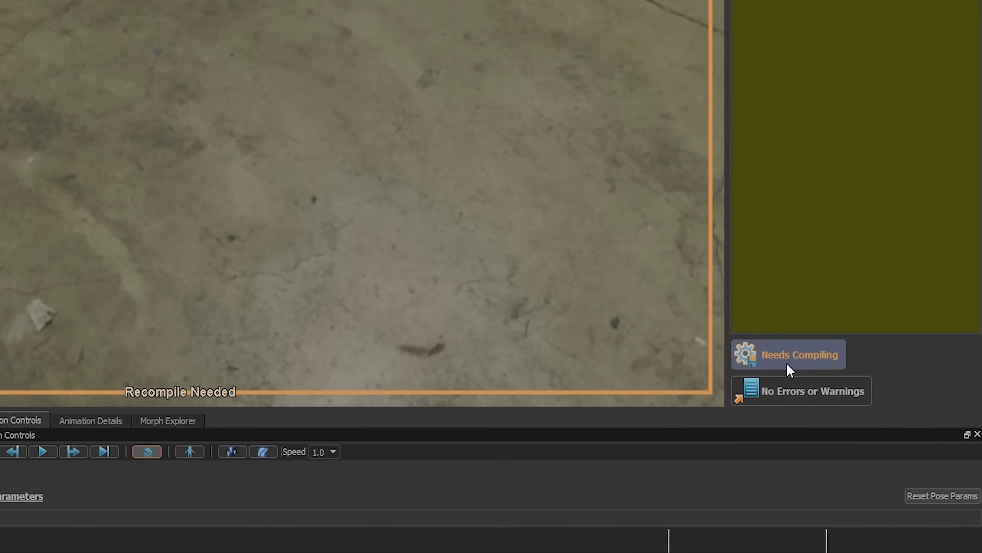
Compile the model and save it as lantern_01 in the polyhaven/lantern_01 folder.
click(804, 358)
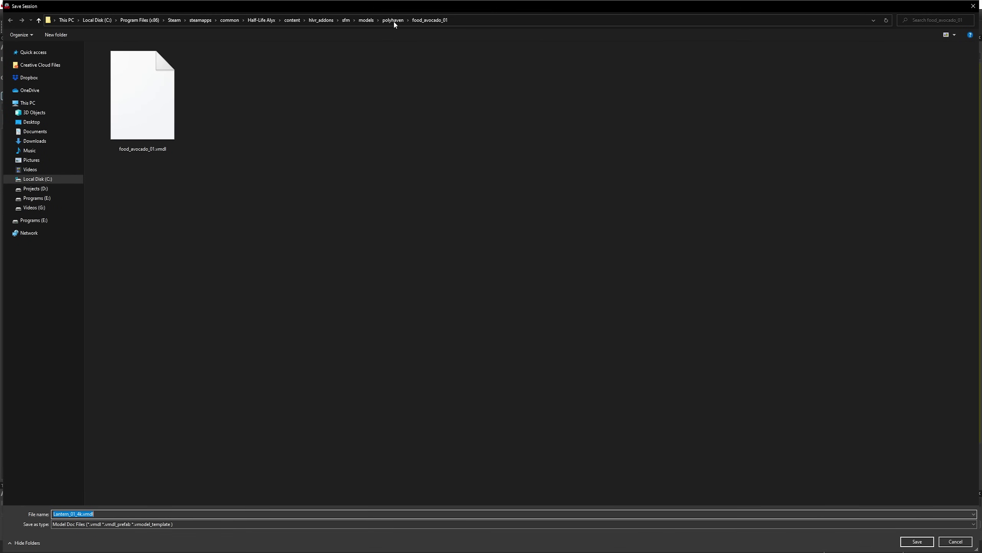
click(393, 20)
scroll(165, 210, down, 5)
double_click(113, 53)
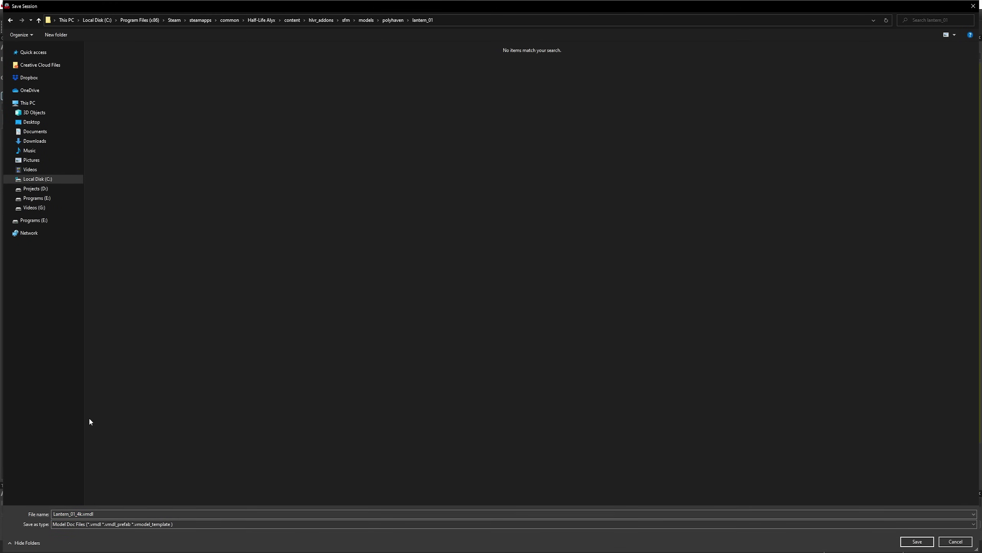
double_click(93, 513)
text(lantern_01)
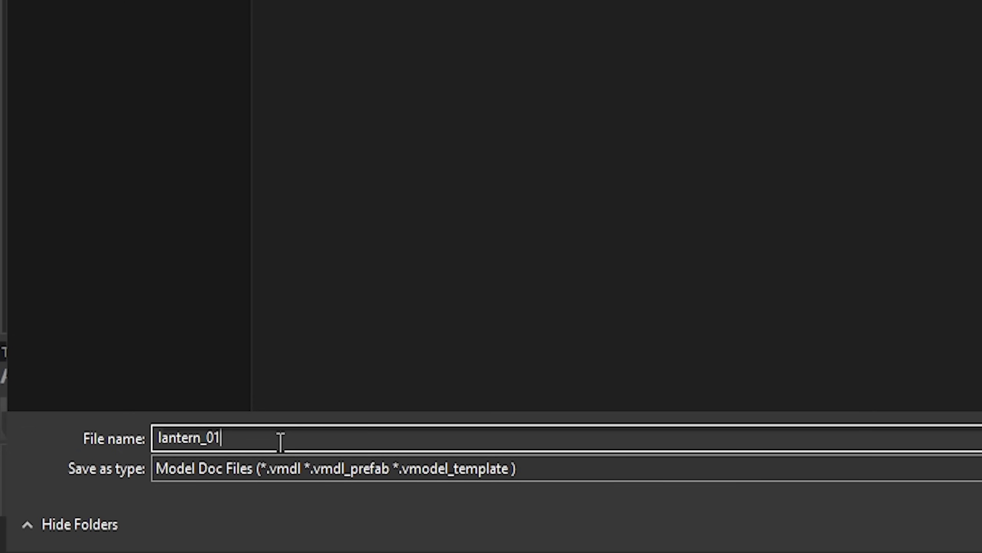
key(Return)
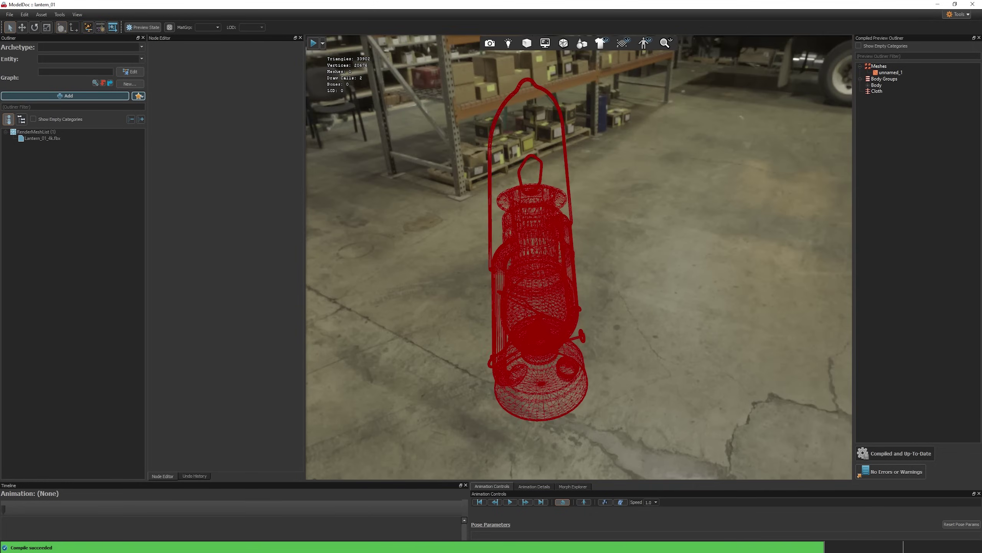
Add a DefaultMaterialGroup node to the lantern model.
drag(657, 348, 603, 349)
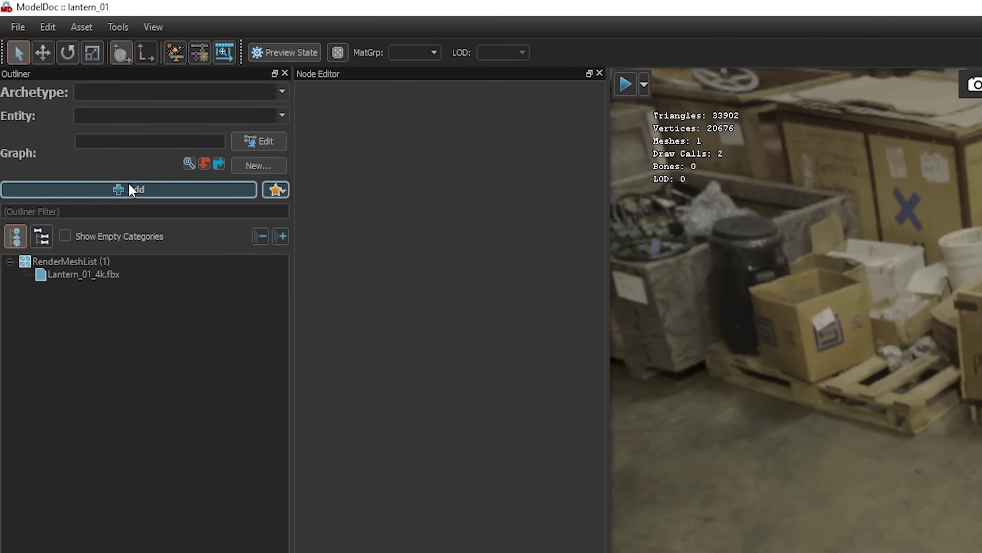
click(130, 185)
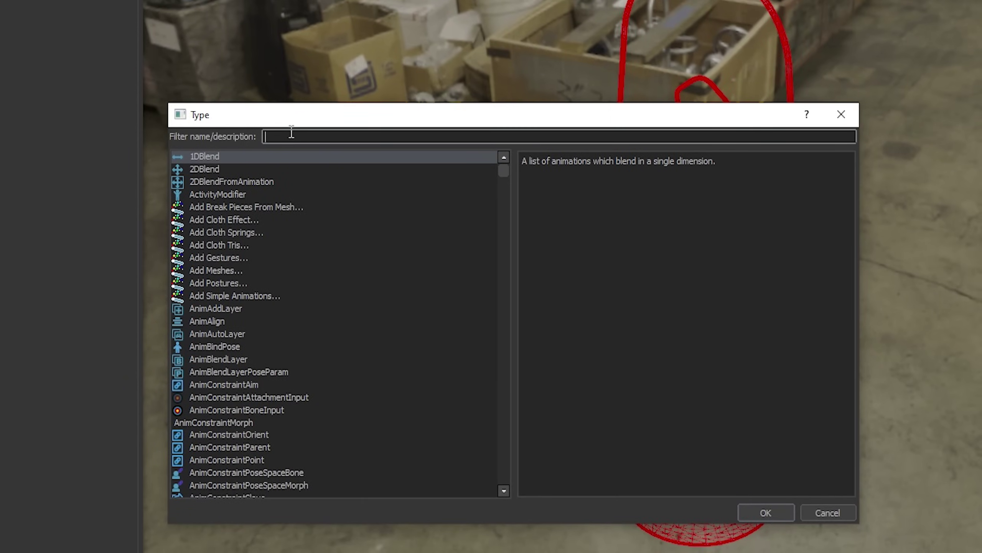
text(mater)
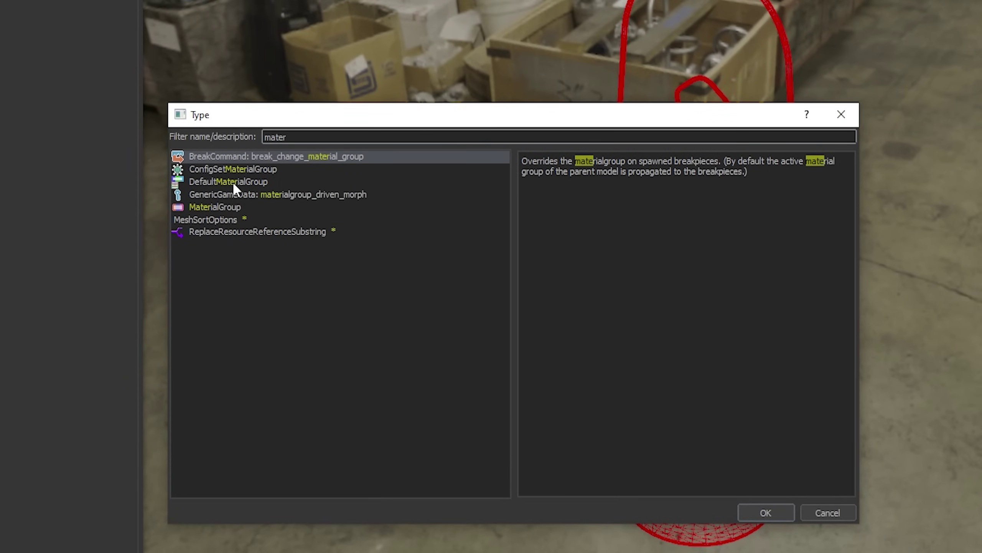
click(206, 182)
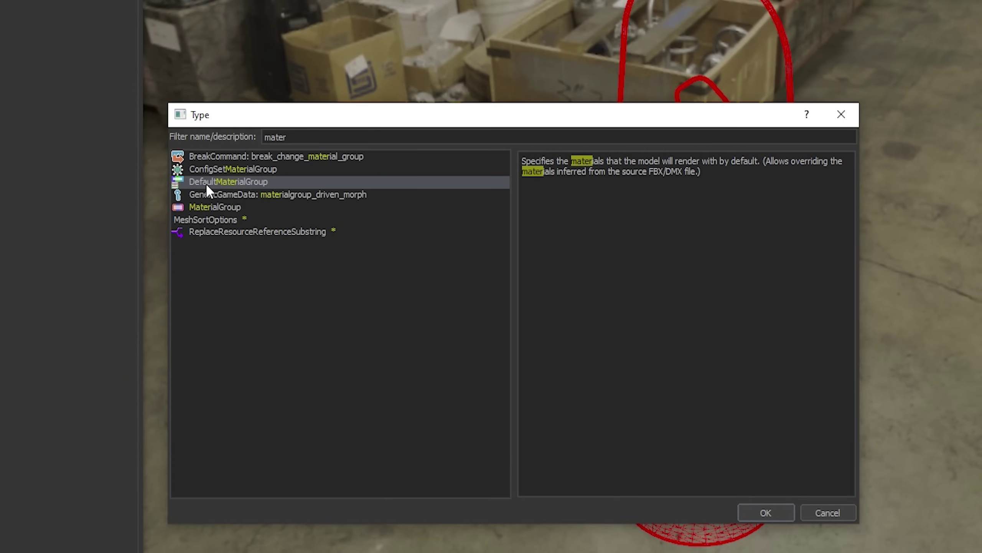
double_click(256, 181)
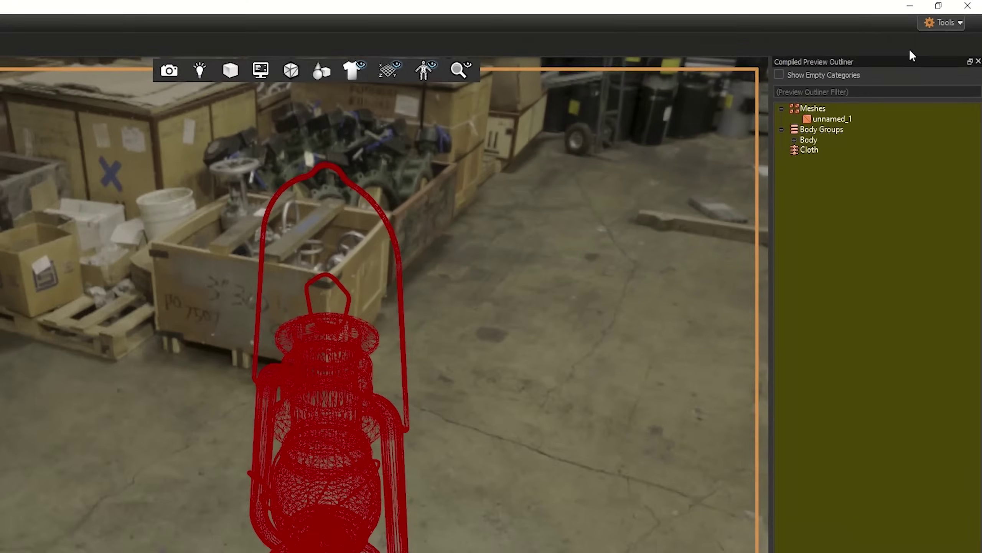
Create a new material in the Material Editor and save it as lantern_01 in the sfm addon's models/polyhaven/lantern_01 folder.
click(958, 14)
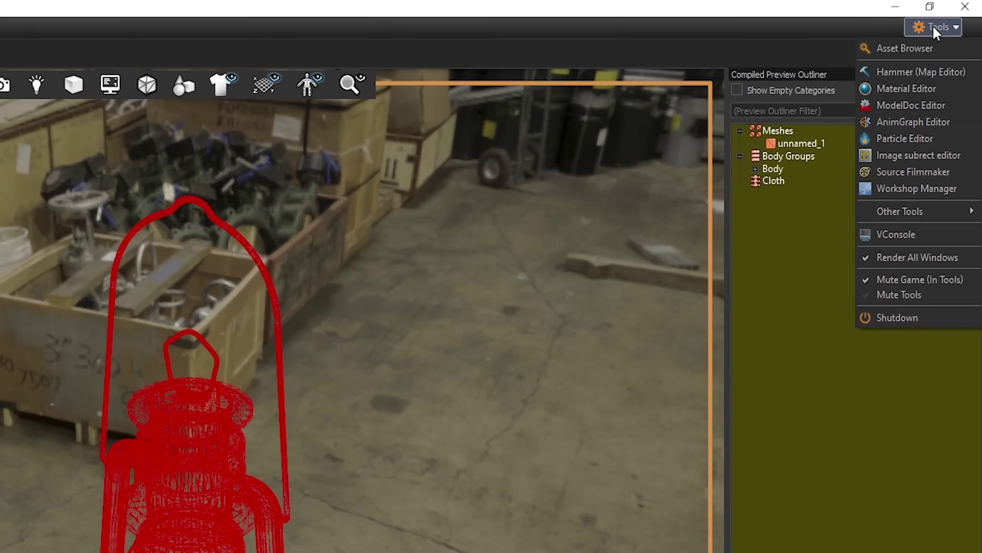
click(907, 89)
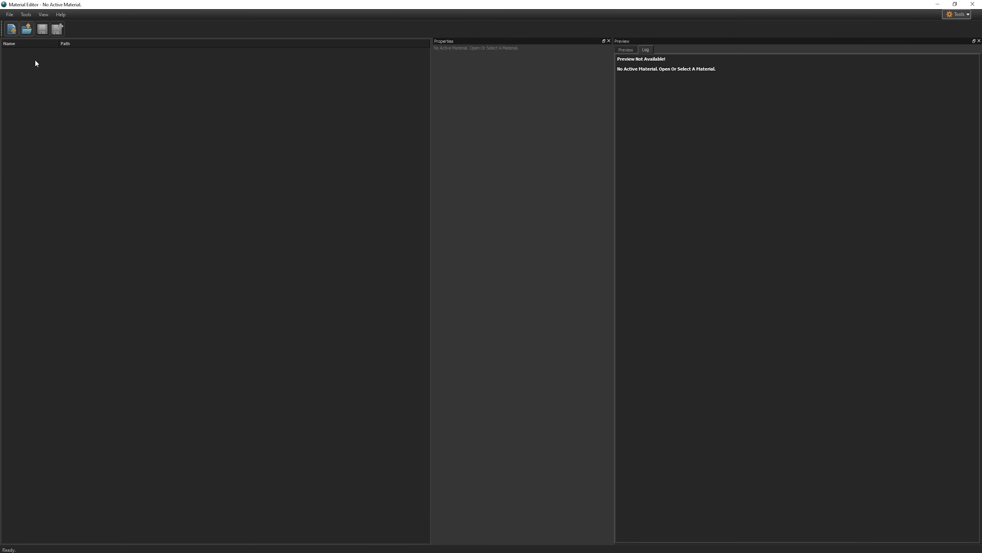
click(12, 30)
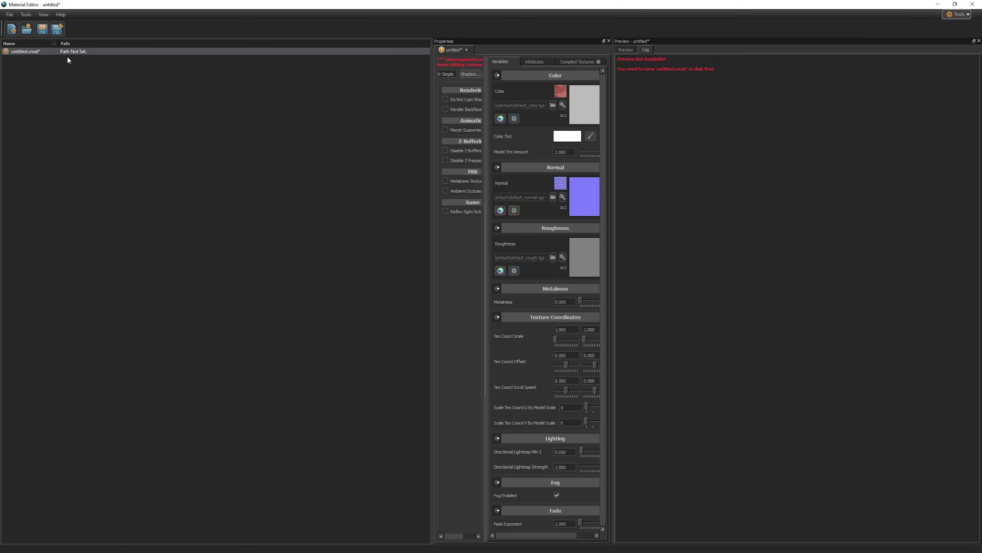
click(9, 14)
click(41, 60)
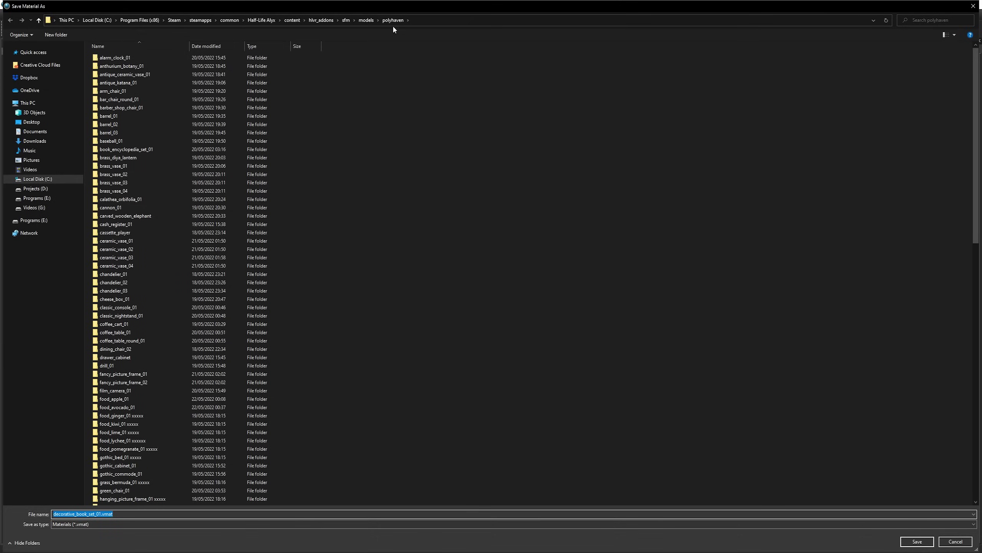
scroll(154, 289, down, 5)
double_click(153, 289)
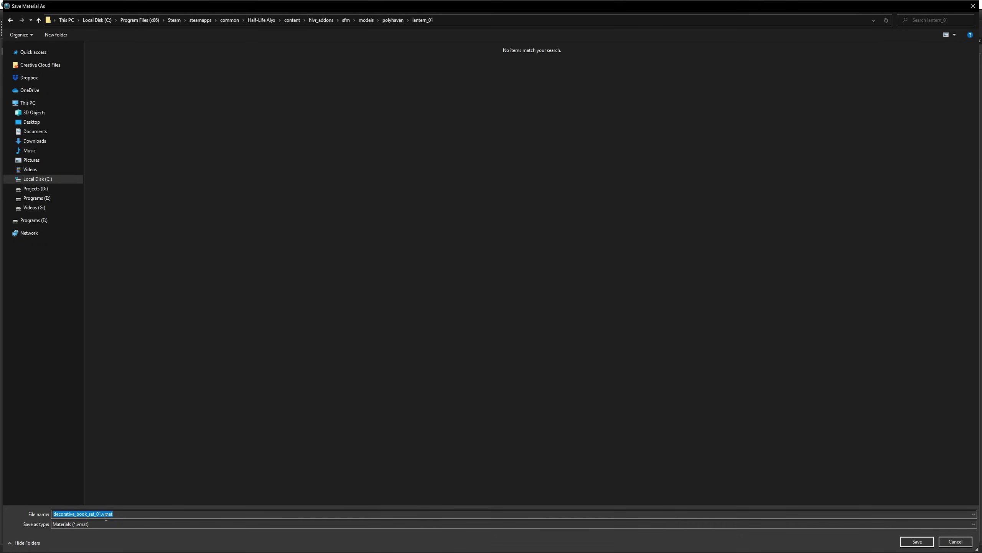
text(lantern_01)
key(Return)
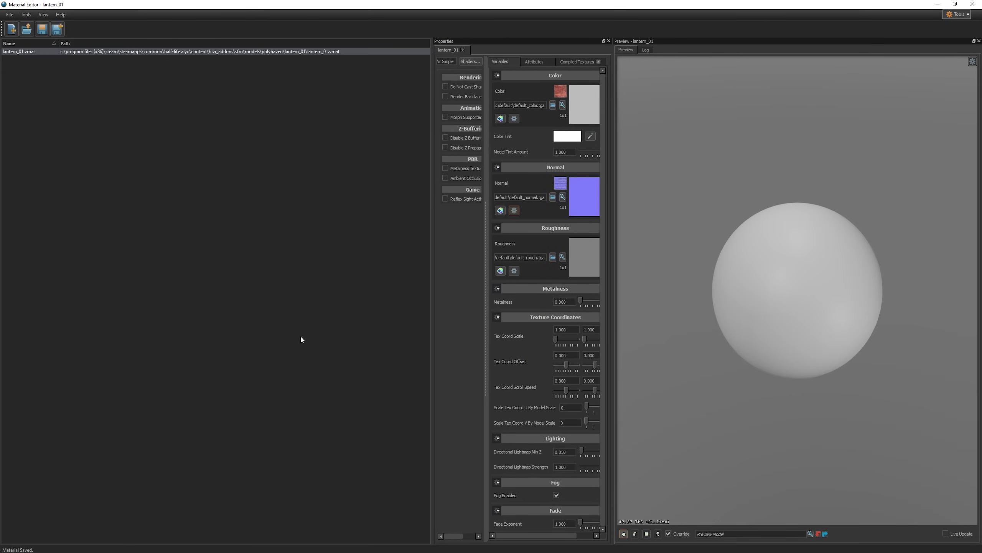
Back in ModelDoc, replace the brass material of the DefaultMaterialGroup with lantern_01.vmat, searching for "poly lantern", and save the model.
click(939, 5)
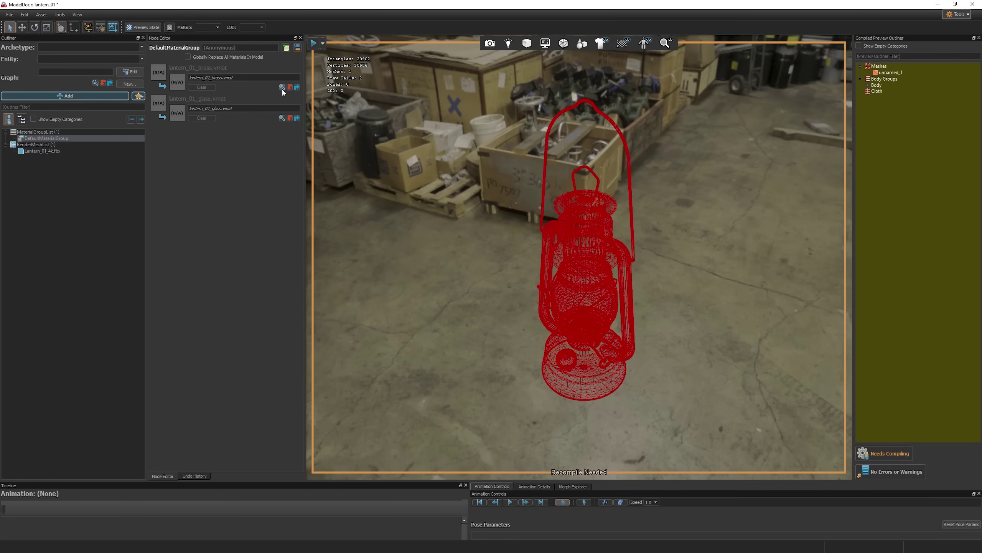
click(282, 89)
text(poly lante)
text(rn)
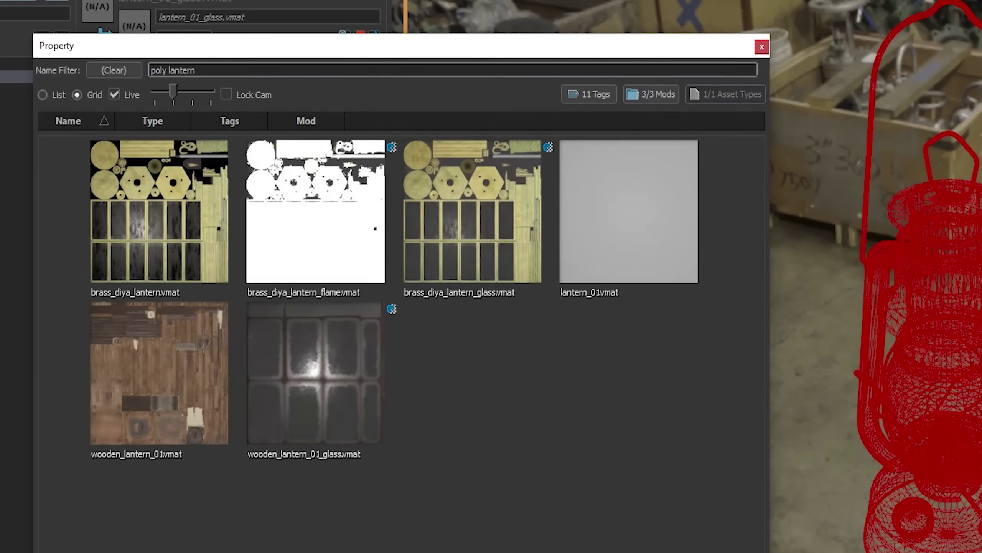
double_click(601, 222)
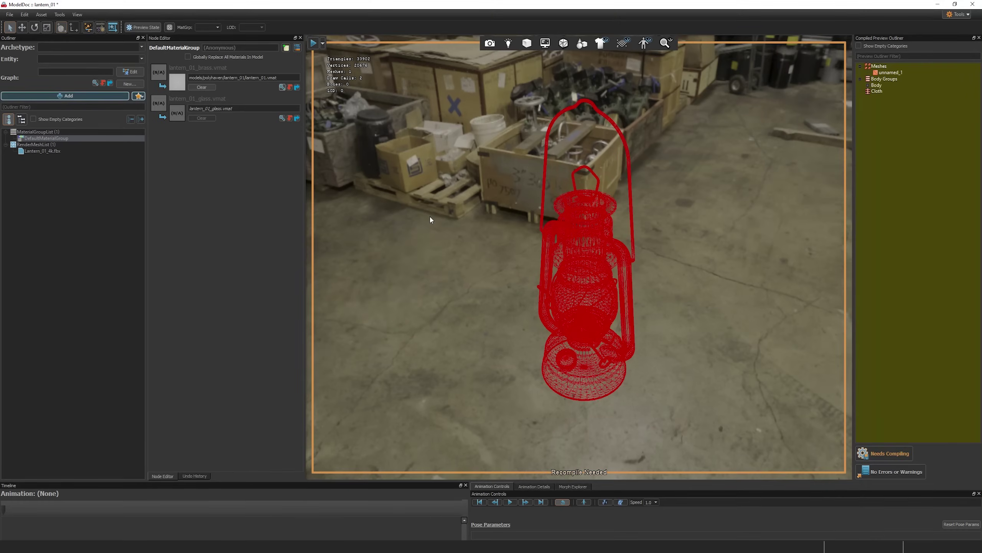
key(ctrl+s)
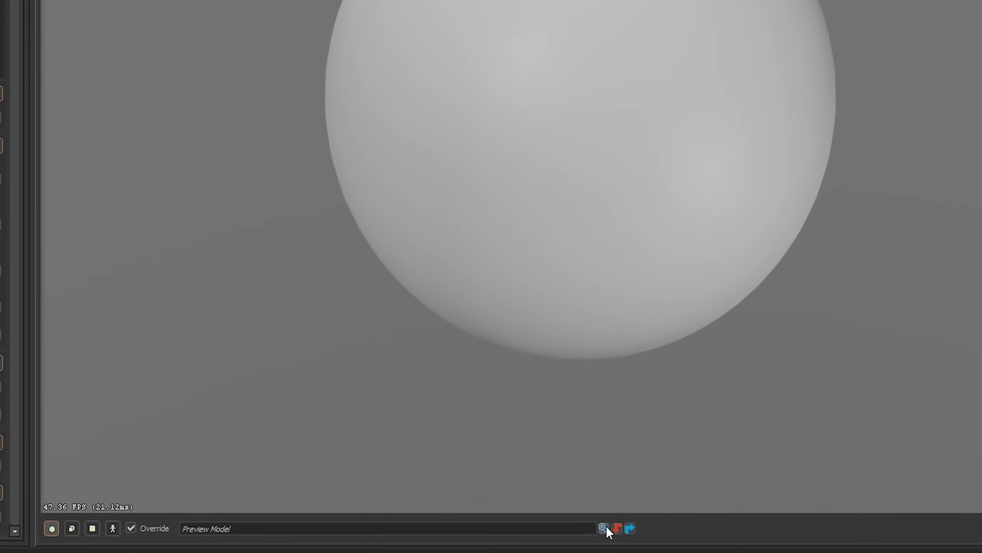
In the Material Editor, set the preview model to lantern_01.vmdl, filtering the models by "poly lantern".
click(604, 528)
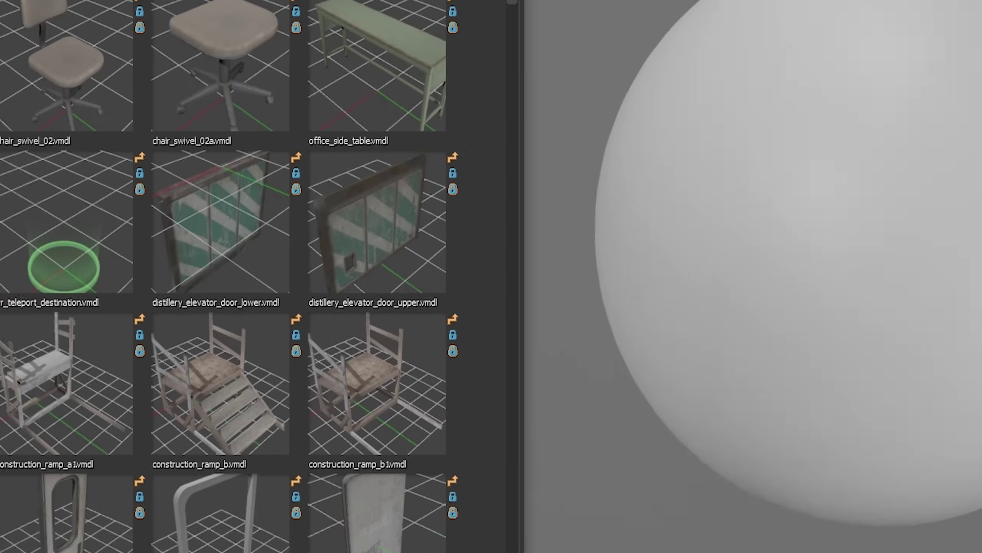
text(poly lantern)
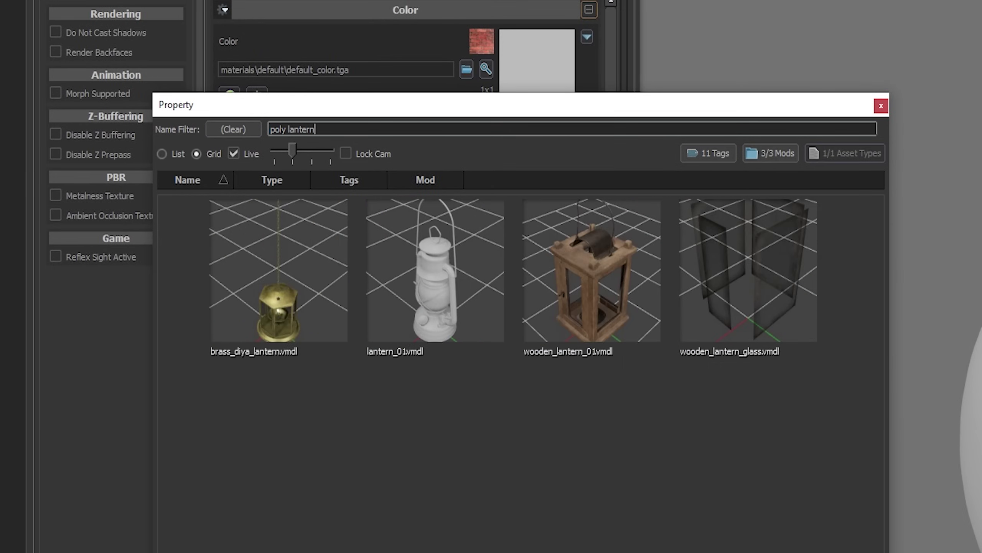
double_click(439, 286)
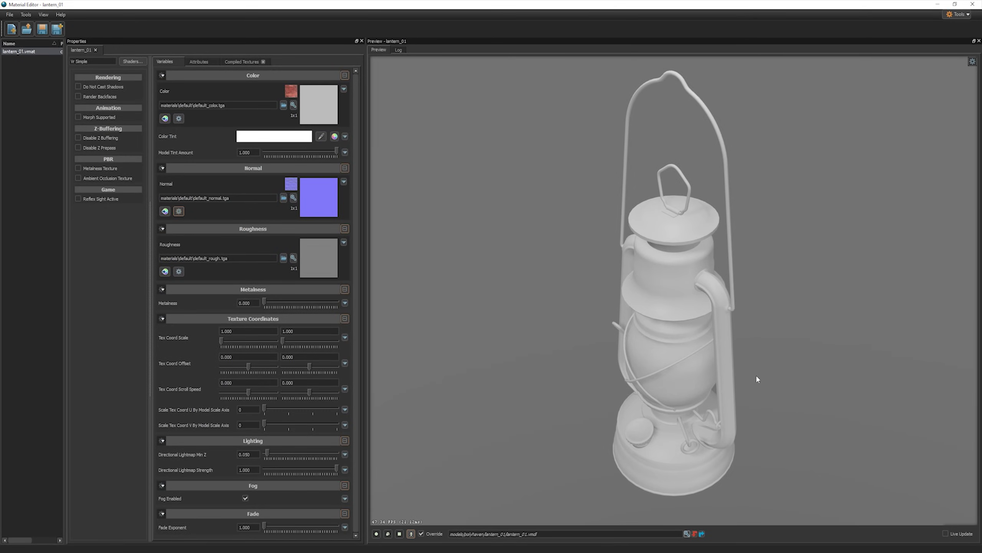
Set the material preview's lighting to the basic interior scene with the warehouse background.
click(972, 61)
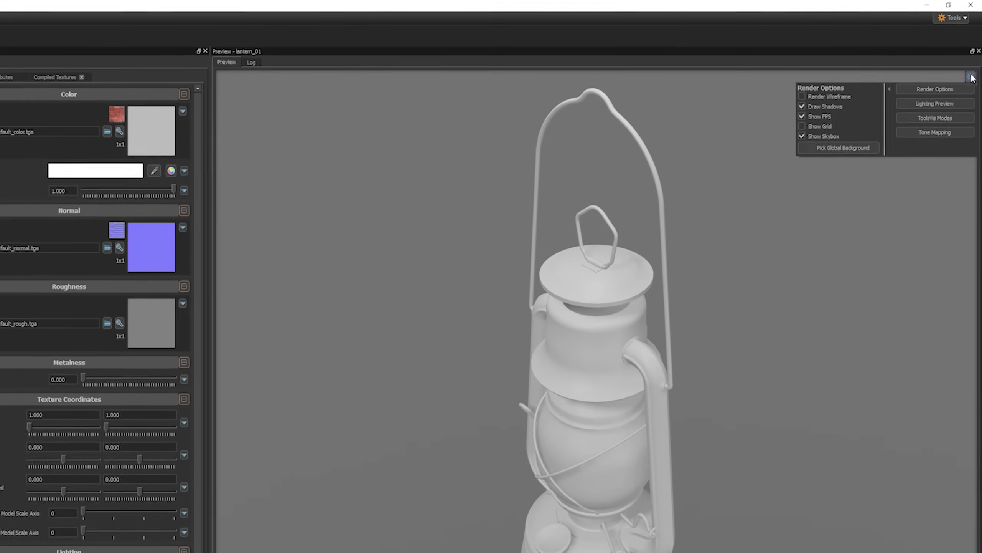
click(934, 114)
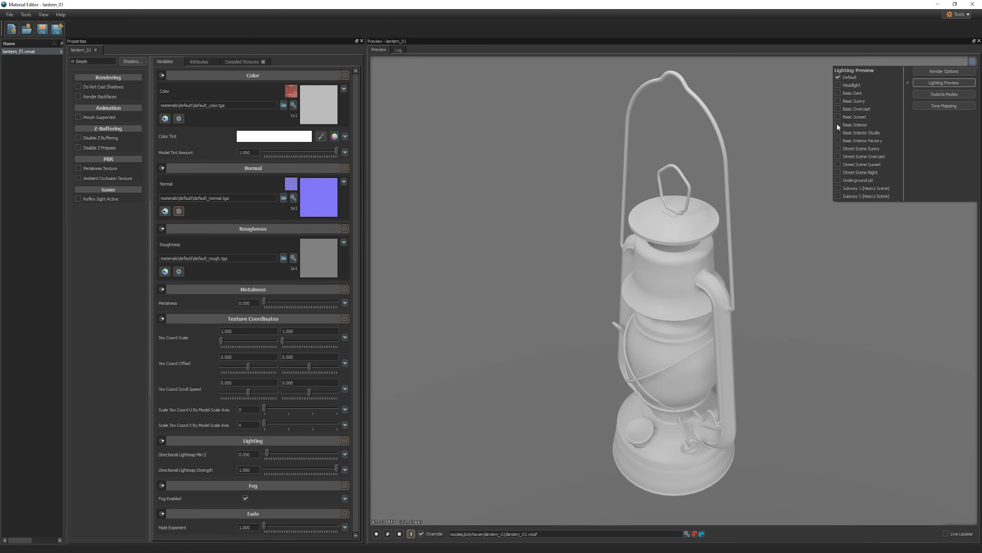
click(766, 187)
scroll(520, 443, down, 3)
scroll(520, 443, up, 8)
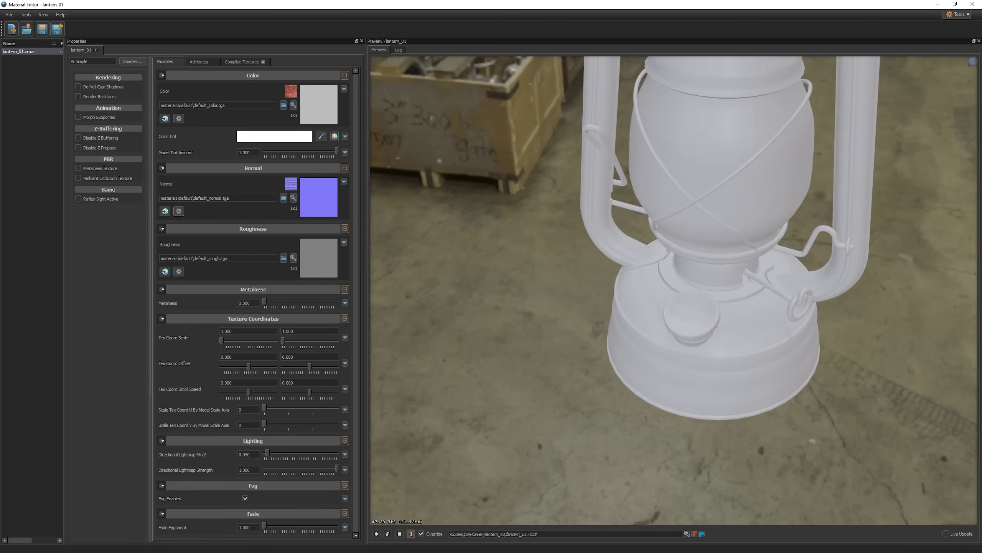
scroll(674, 290, down, 5)
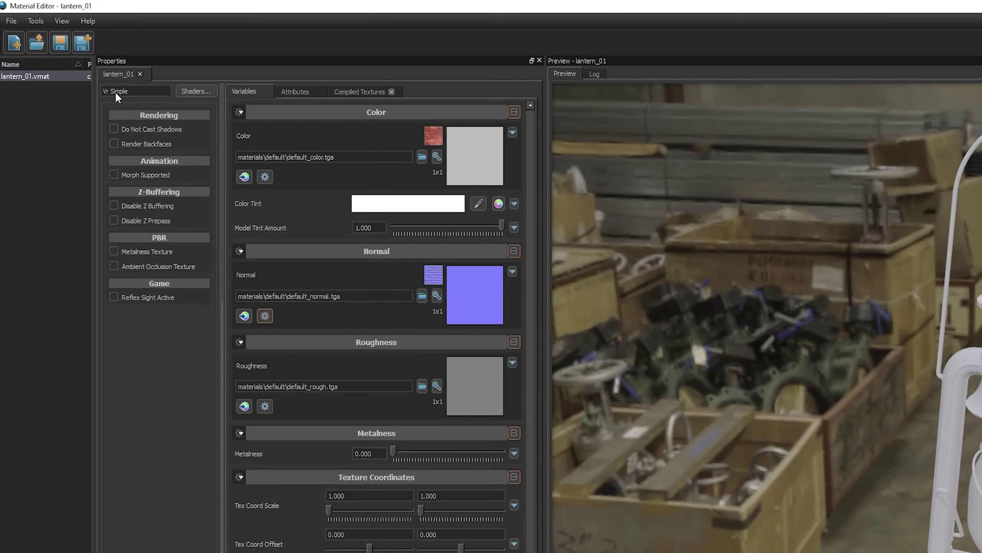
Change the material's shader to Vr Complex and enable Specular and Metalness Texture.
click(207, 91)
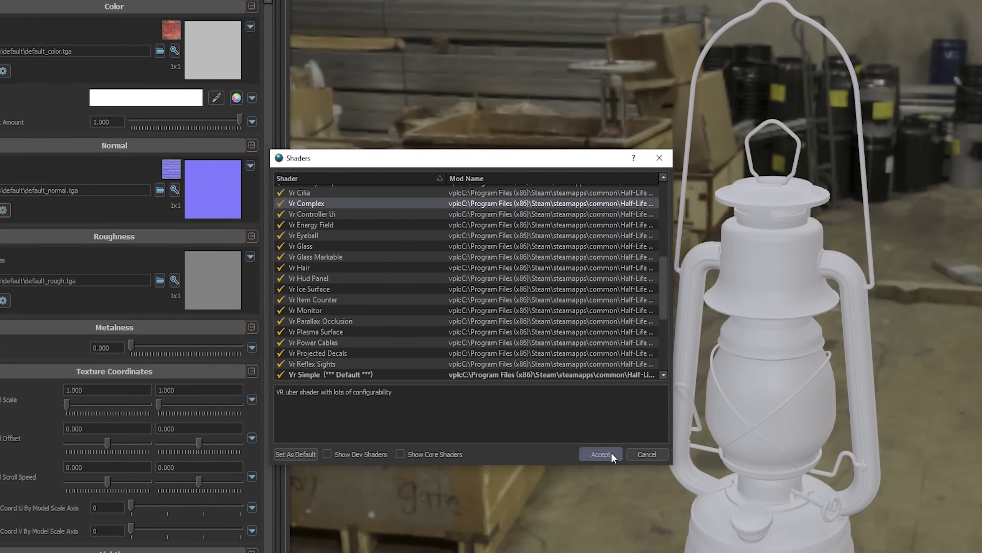
click(610, 454)
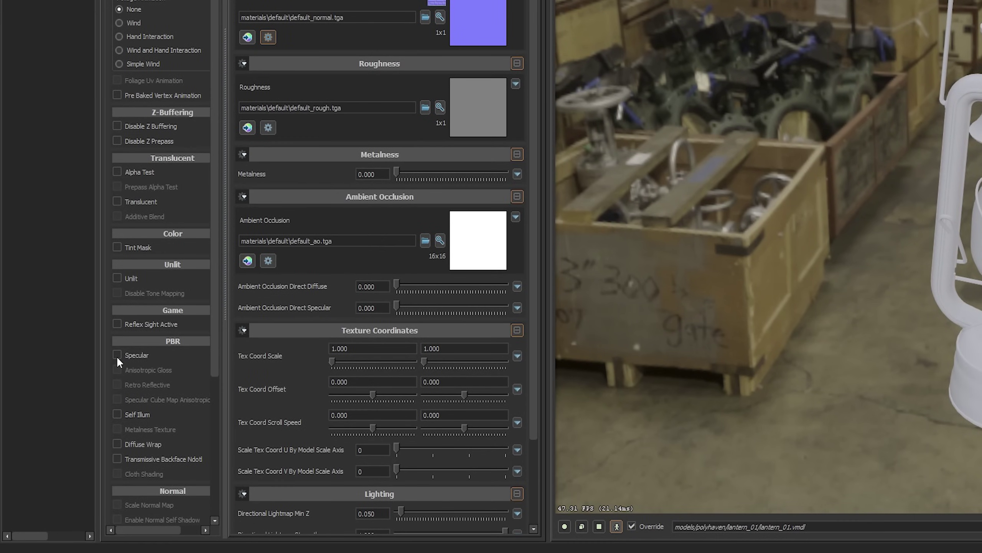
click(117, 355)
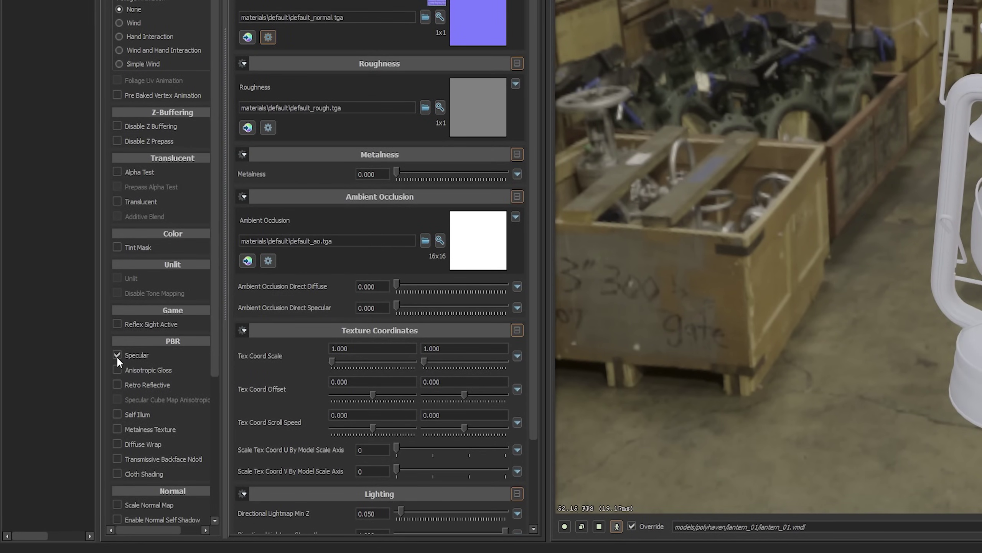
click(120, 429)
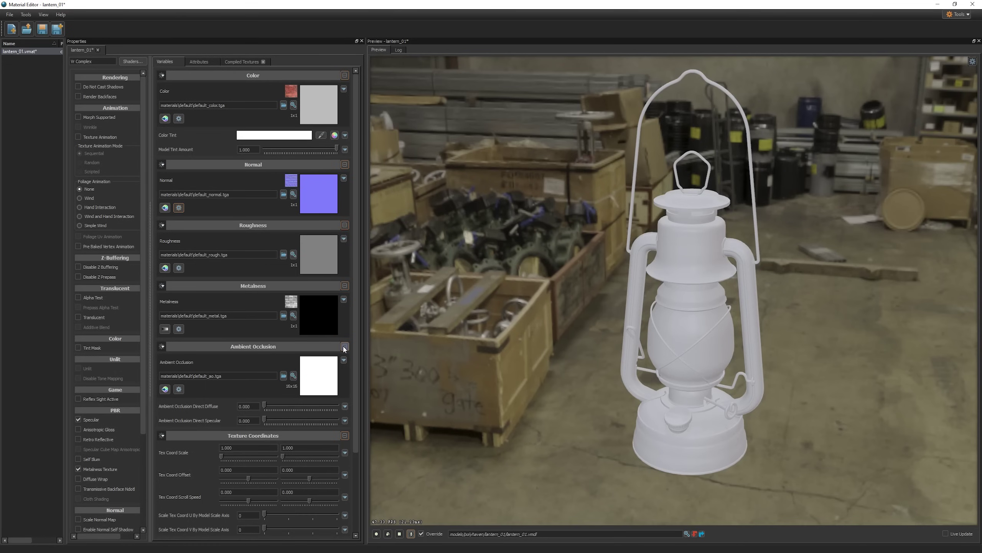
Collapse the Ambient Occlusion, Texture Coordinates, Lighting, Fog and Fade property groups.
click(344, 346)
click(344, 360)
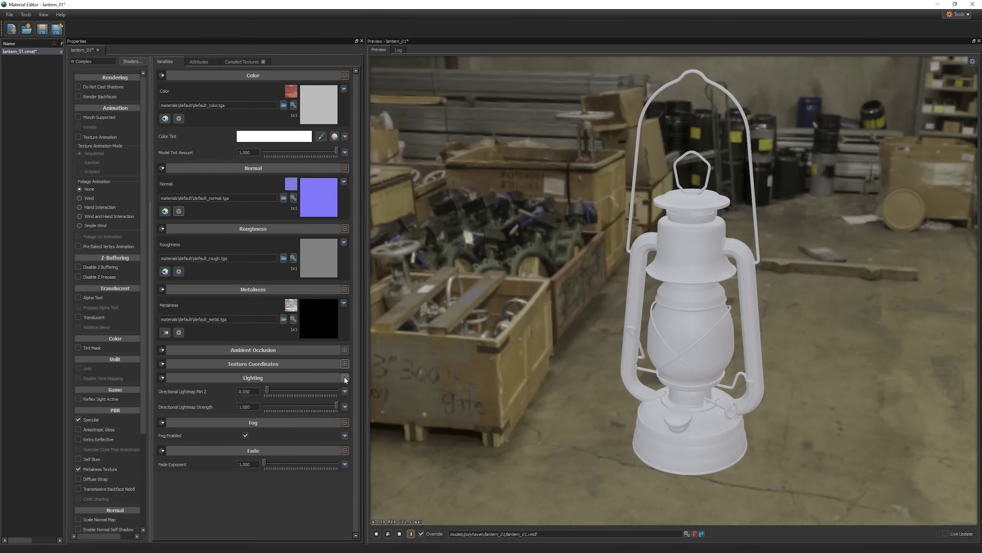
click(345, 377)
click(344, 391)
click(345, 406)
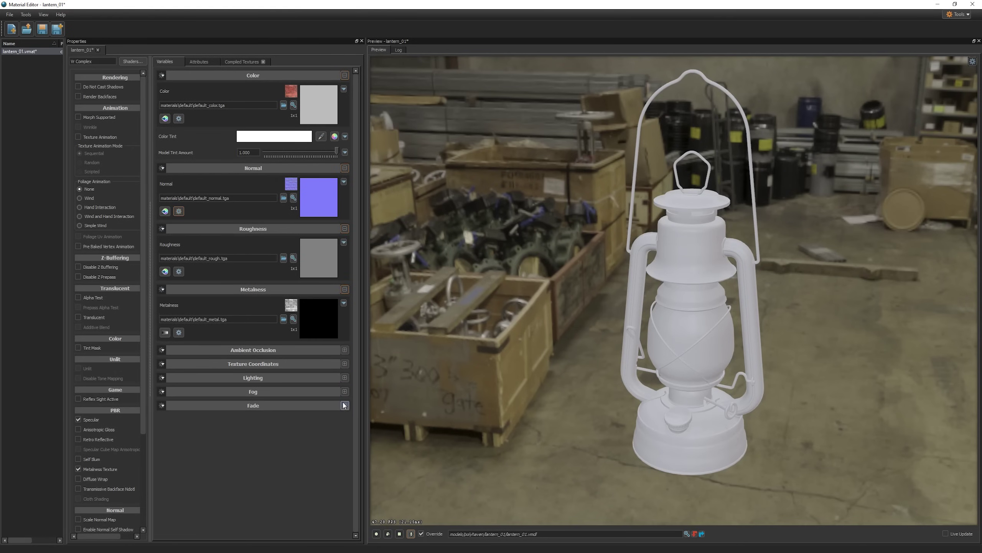
Assign lantern_01_brass_diff_4k.png as the Color texture, filtering by "poly lantern -wood -diya -chand" and copying that filter text for reuse.
click(293, 105)
text(pol)
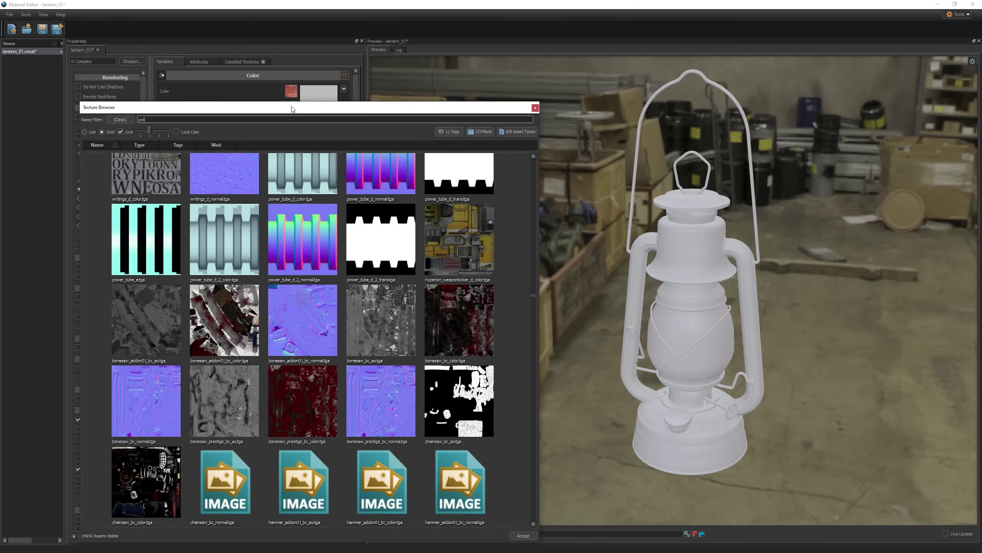
text(y lantern)
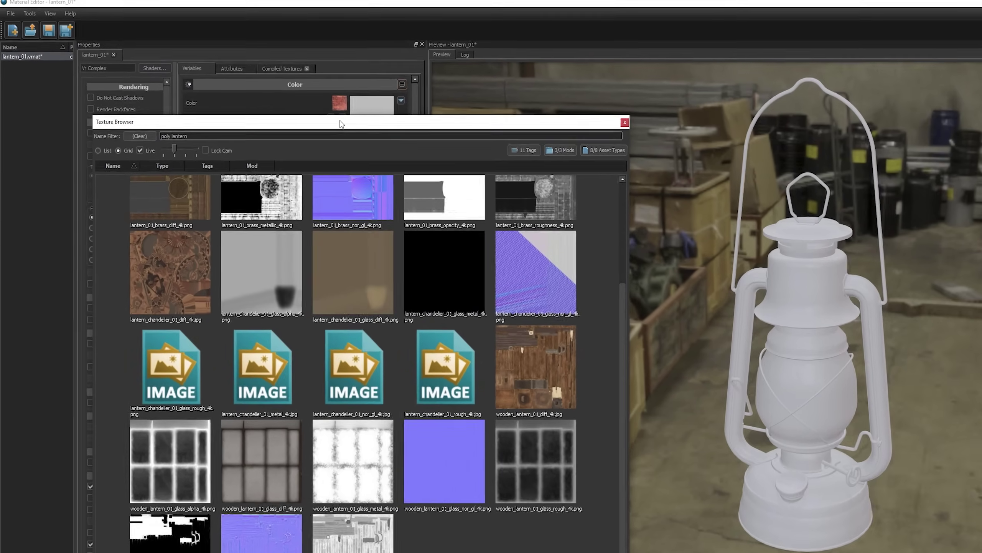
text( -wo)
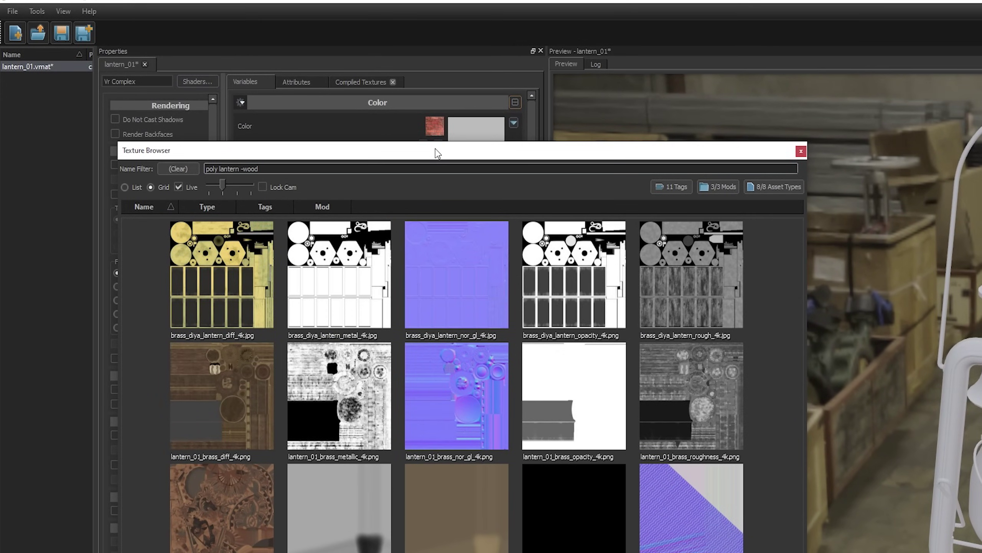
text(od)
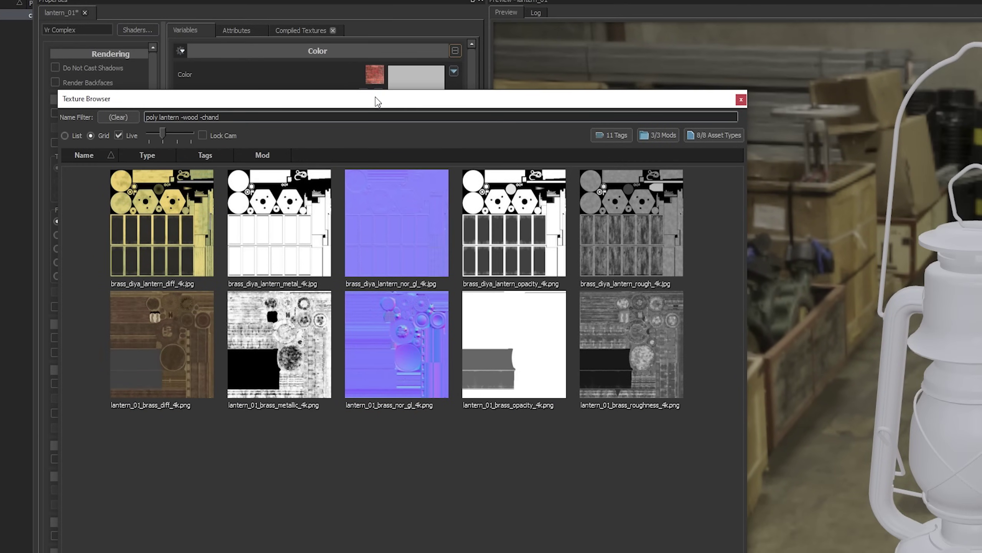
text( -diya -chand)
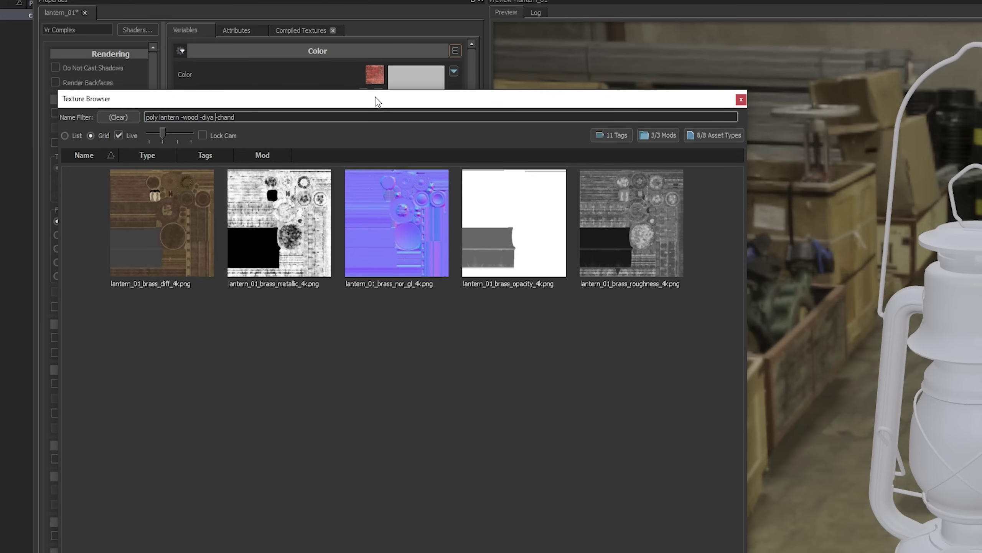
drag(262, 114, 104, 112)
key(ctrl+c)
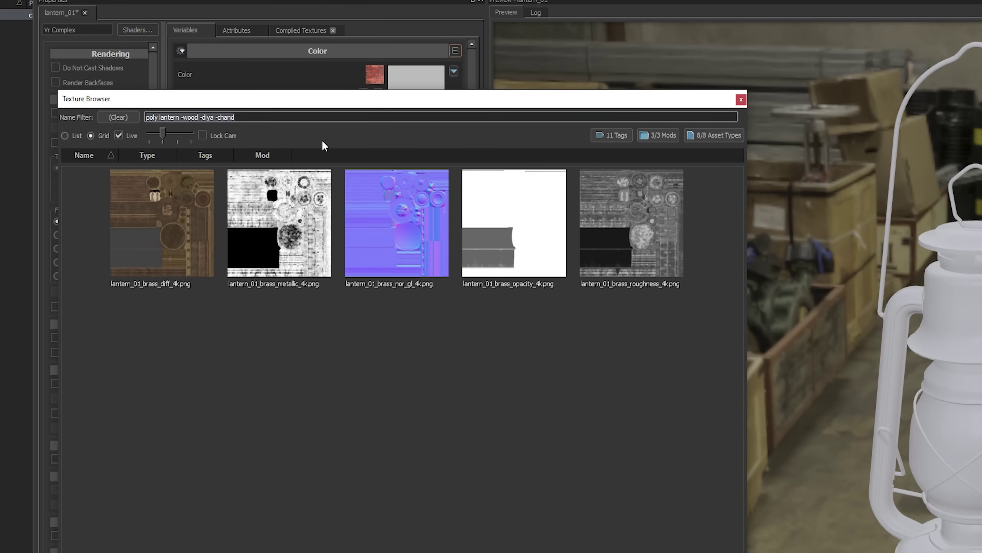
click(323, 141)
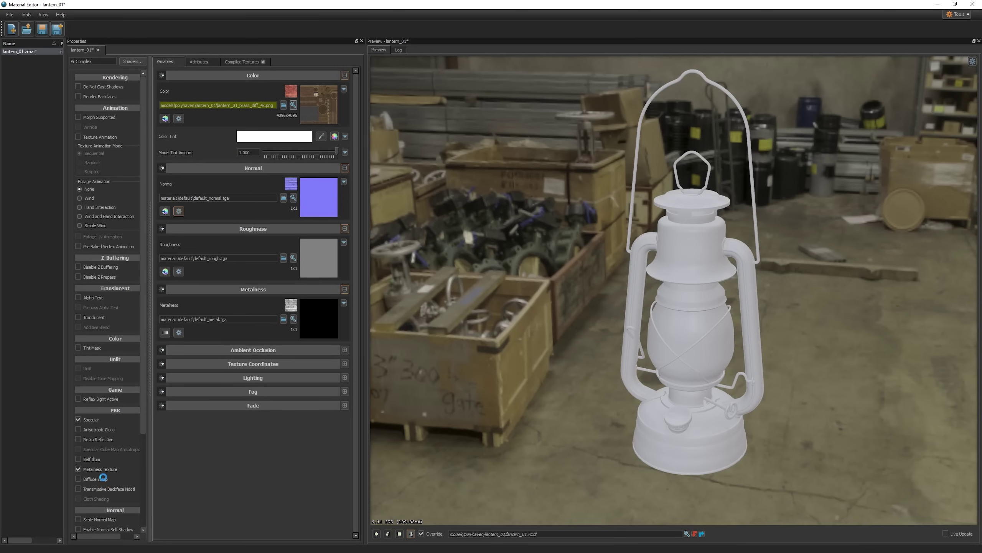
click(369, 532)
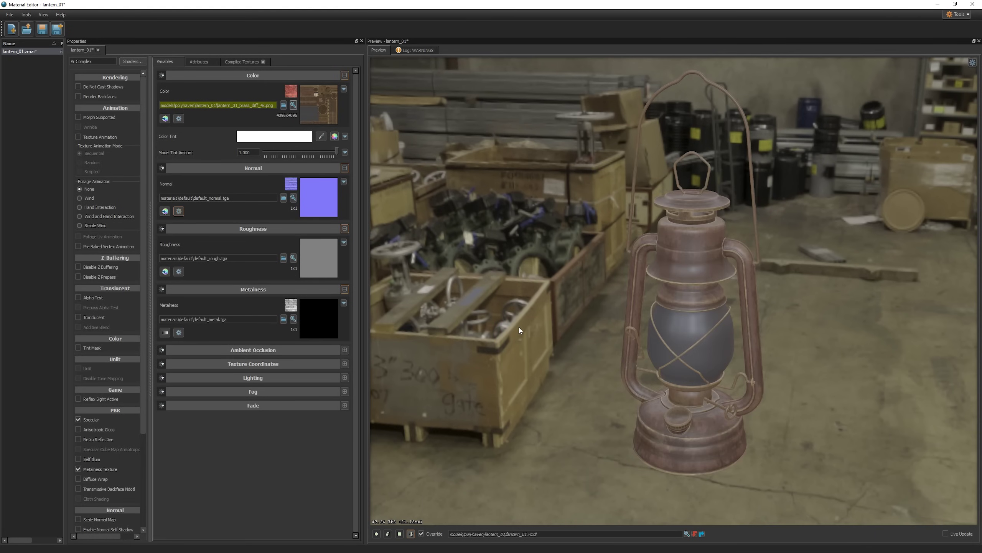
Assign lantern_01_brass_nor_gl_4k.png as the Normal texture, reusing the copied filter text.
click(294, 198)
key(ctrl+a)
key(ctrl+v)
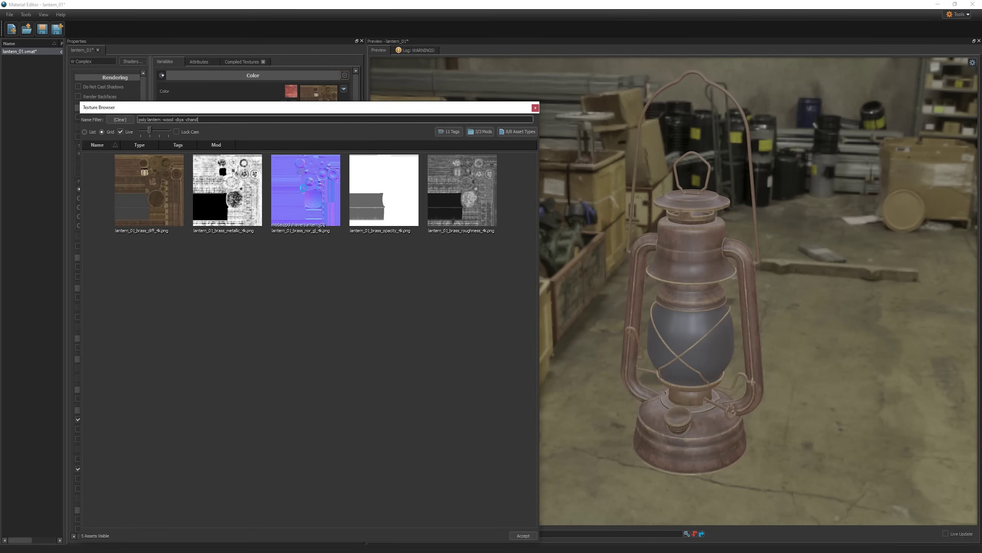
double_click(294, 209)
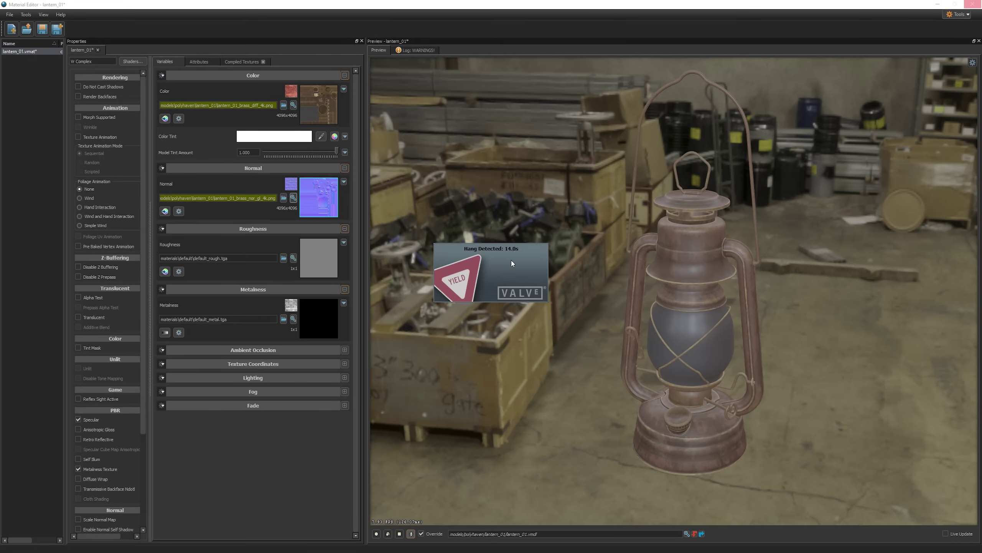
Assign lantern_01_brass_roughness_4k.png as the Roughness texture, reusing the copied filter text.
click(293, 258)
key(ctrl+a)
key(ctrl+v)
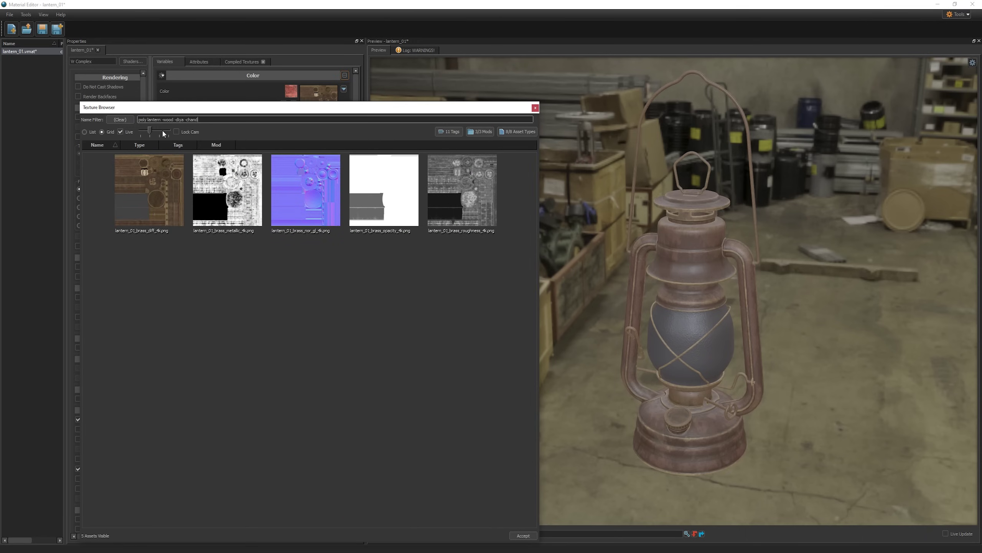
double_click(455, 190)
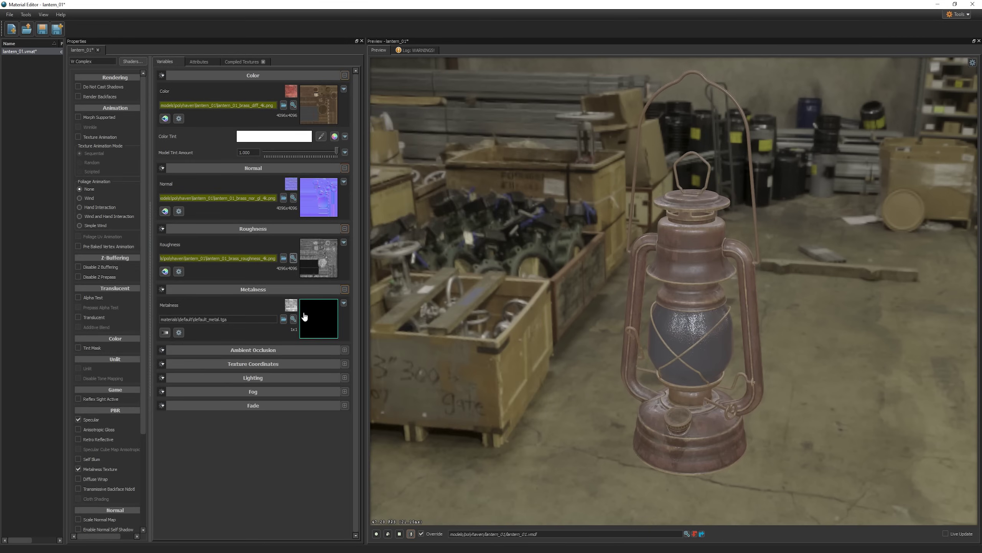
Assign lantern_01_brass_metallic_4k.png as the Metalness texture, reusing the copied filter text.
click(293, 318)
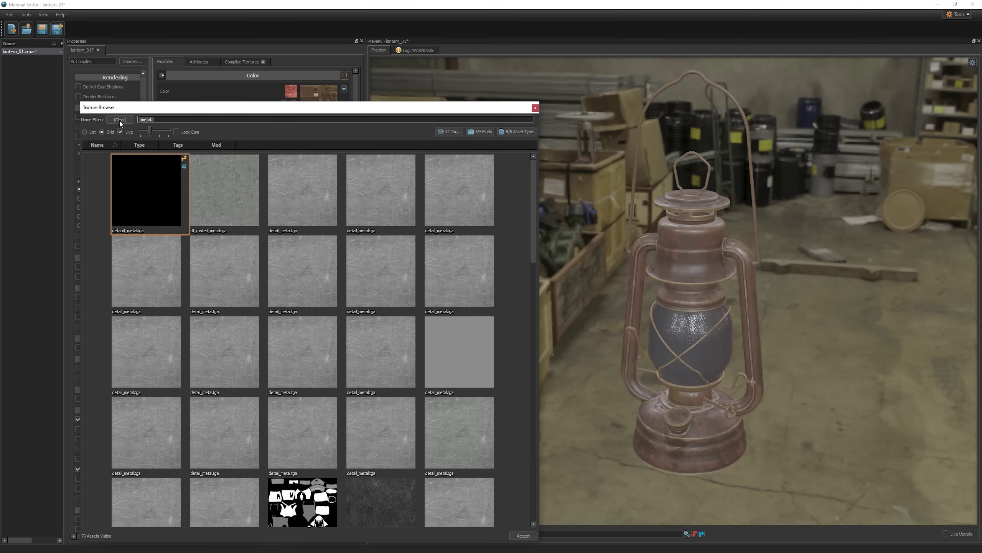
click(119, 120)
key(ctrl+v)
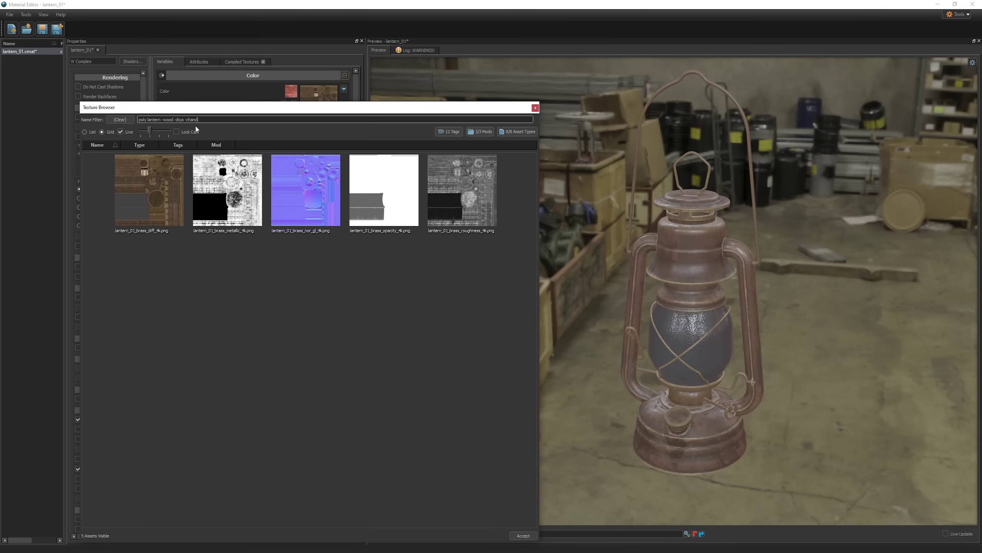
double_click(229, 209)
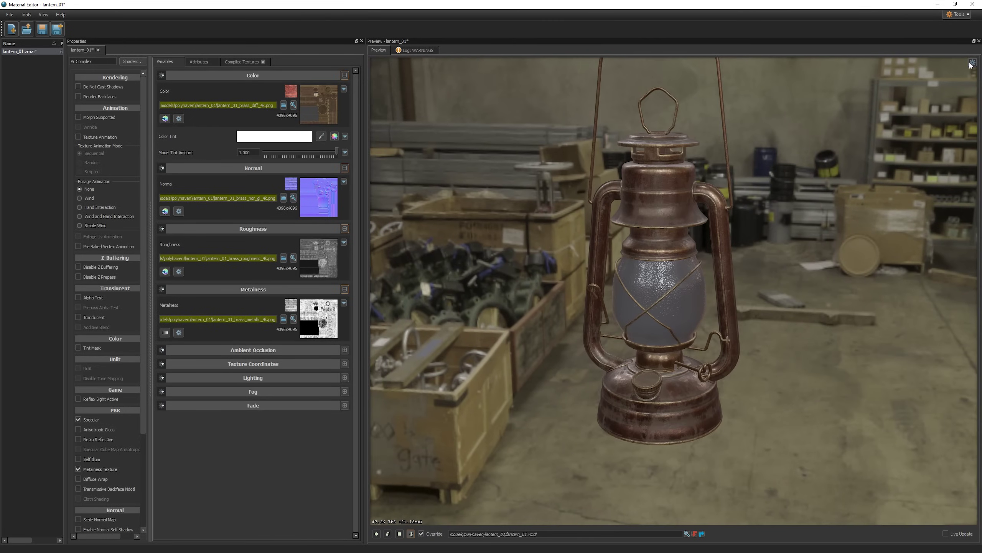
Preview the lantern under the Basic Interior Factory, Basic Sunset, Basic Sunny and Basic Interior lighting presets, and inspect it up close.
click(972, 63)
mouse_move(943, 84)
click(866, 142)
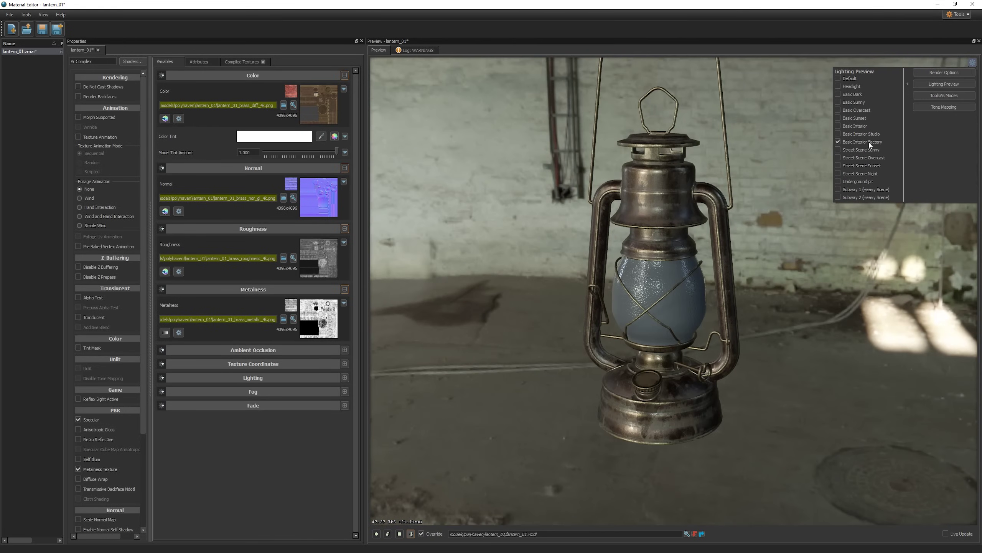
click(857, 118)
click(853, 103)
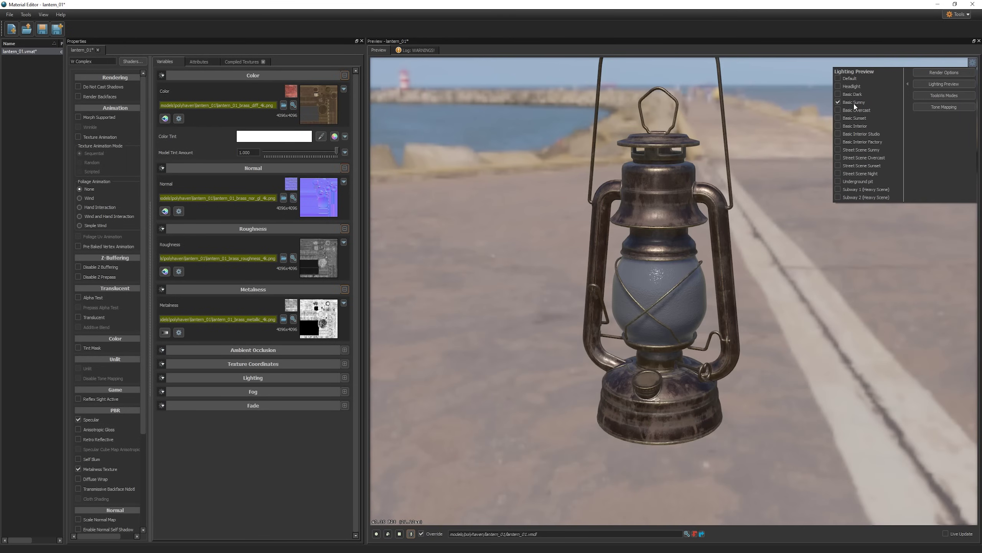
click(852, 126)
scroll(815, 299, up, 3)
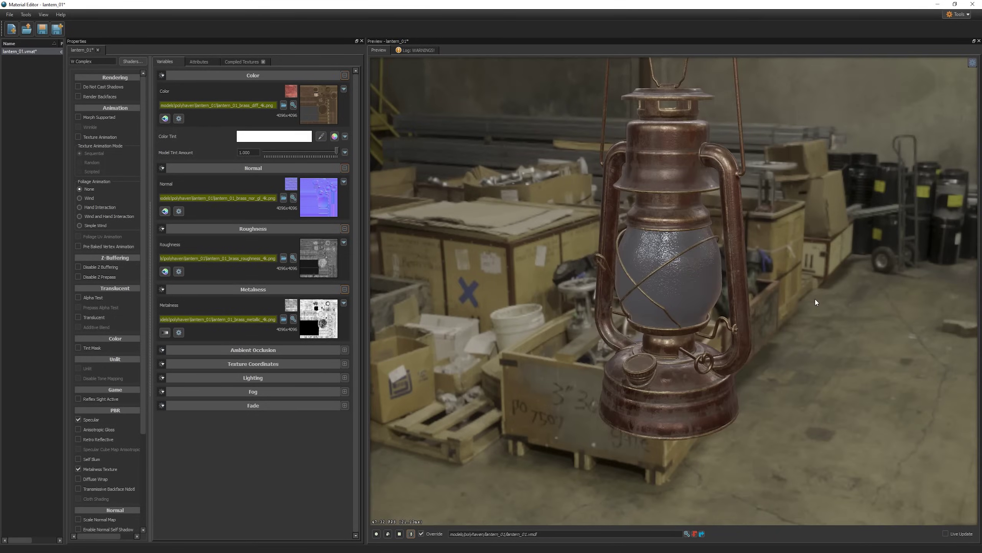
Save a copy of the lantern material as lantern_01_glass.vmat in the same folder.
click(10, 14)
click(17, 57)
click(73, 514)
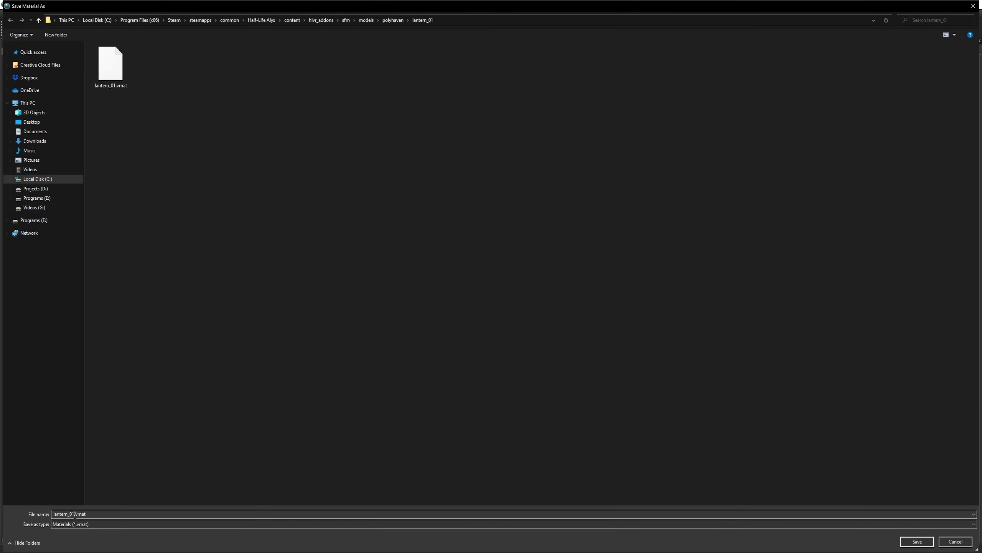
text(_glass)
key(Return)
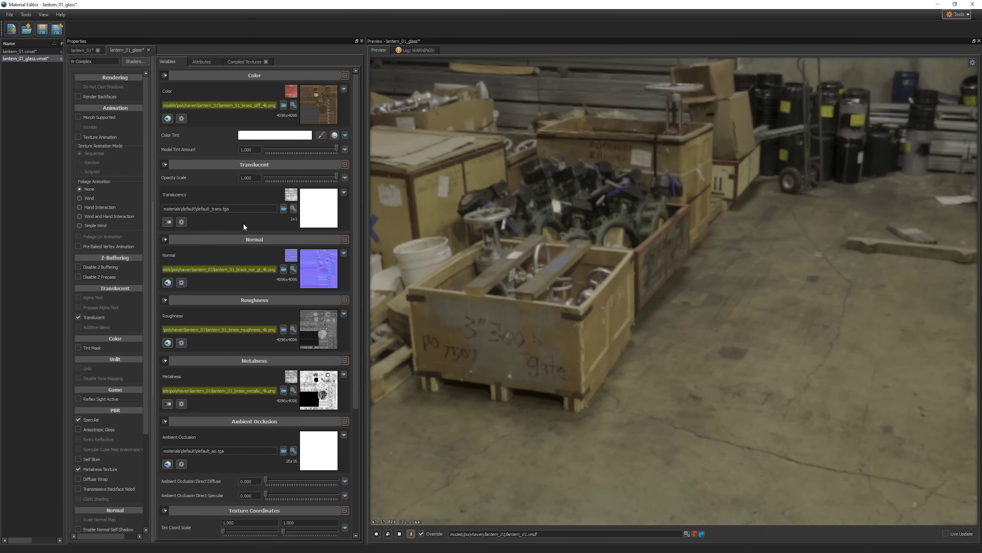
With Translucent enabled on the glass material, assign lantern_01_brass_opacity_4k.png as the Translucency texture, reusing the copied filter text.
click(293, 209)
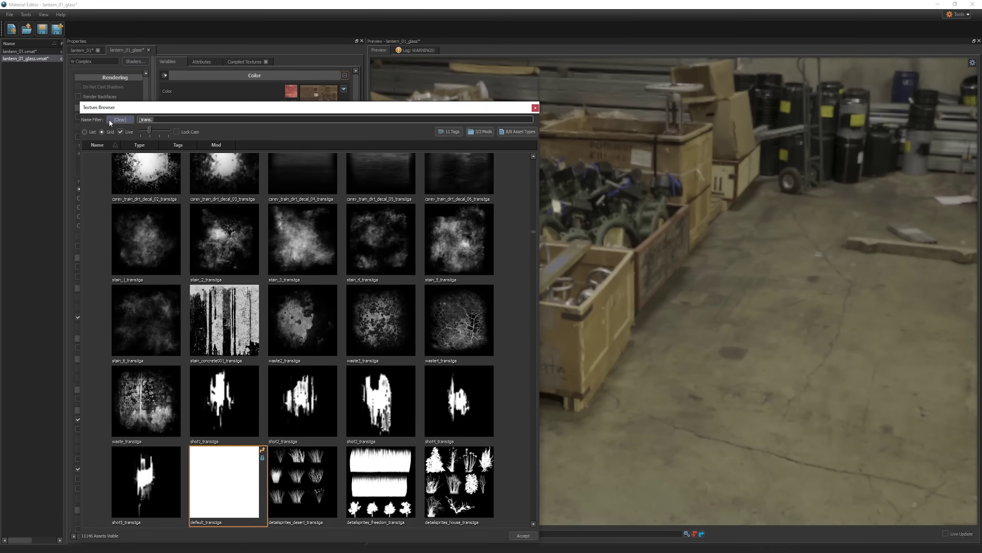
click(111, 120)
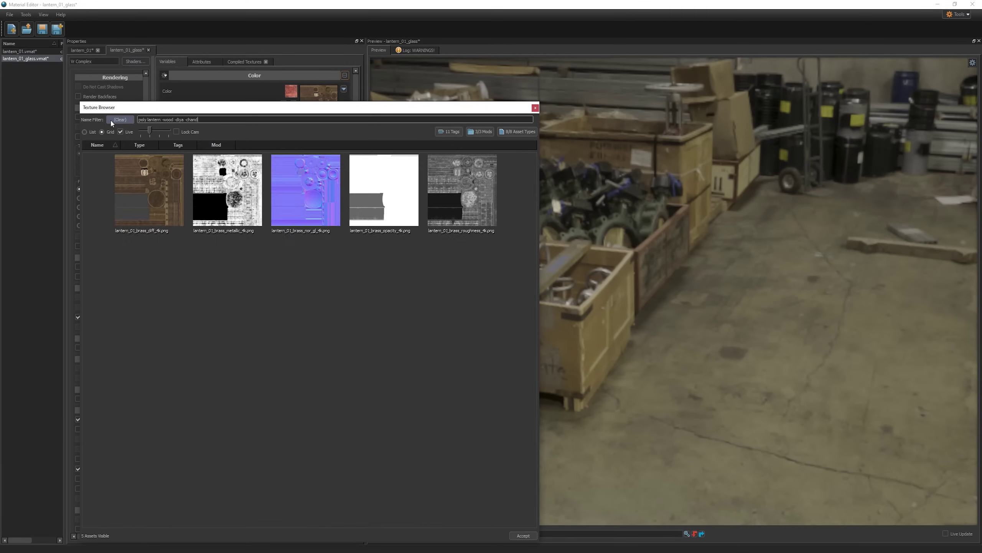
double_click(384, 204)
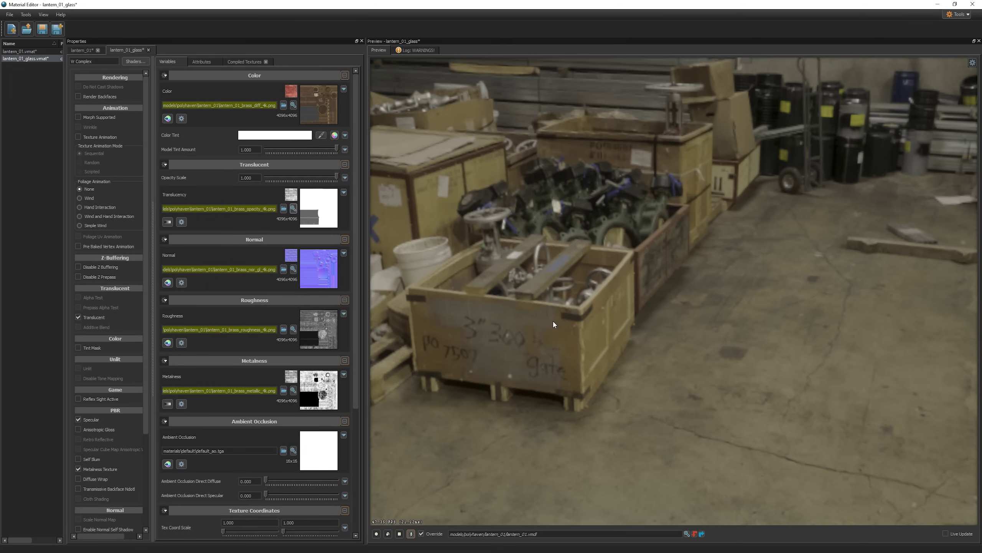
In ModelDoc, remap the lantern's glass material slot to lantern_01_glass.vmat, recompile the model and inspect it.
click(938, 4)
click(267, 109)
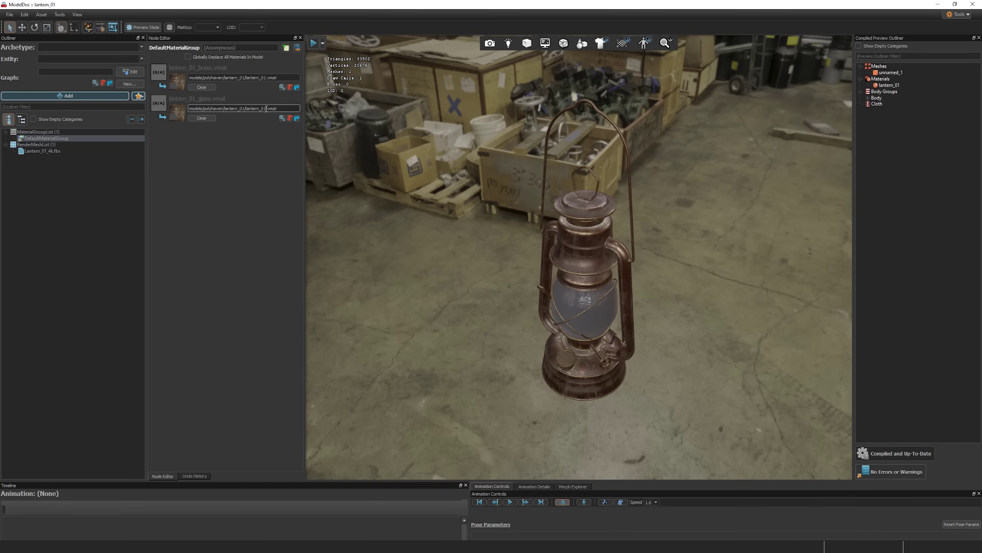
text(_glass)
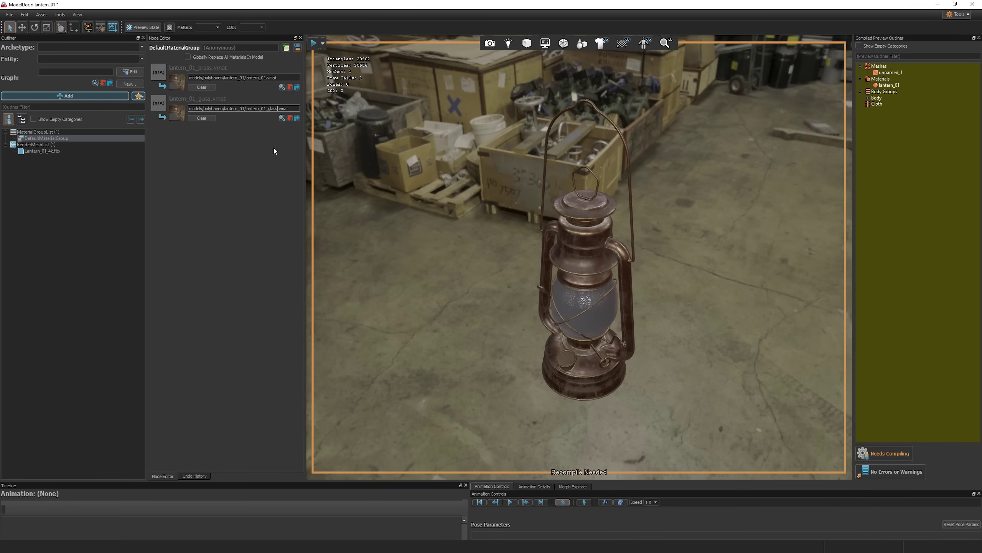
click(883, 452)
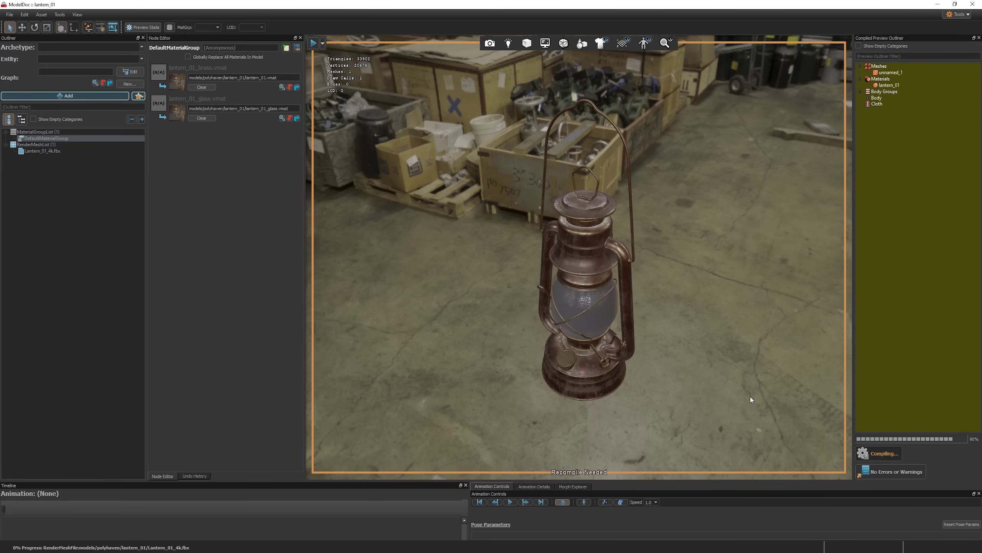
drag(723, 386, 600, 356)
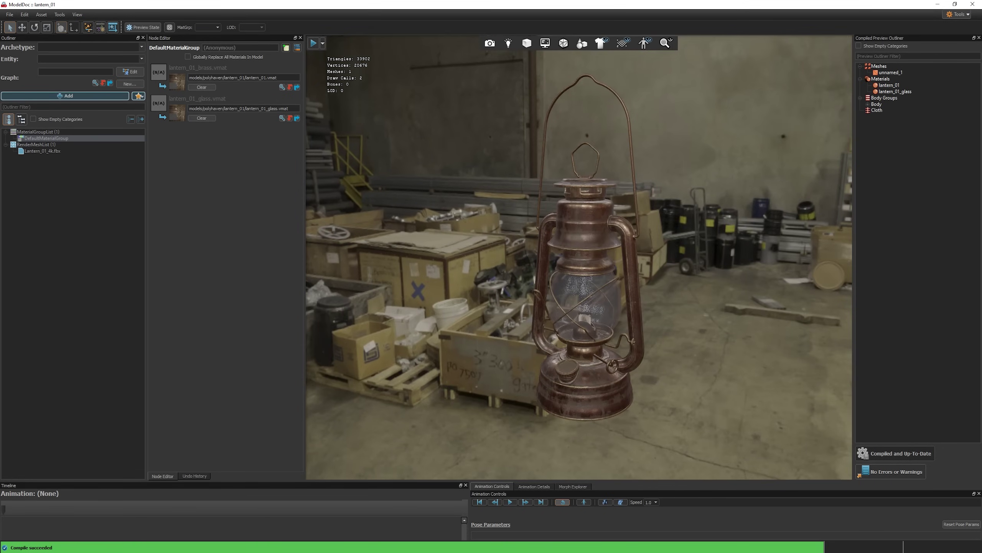
Return to the Material Editor and save the lantern materials.
click(938, 4)
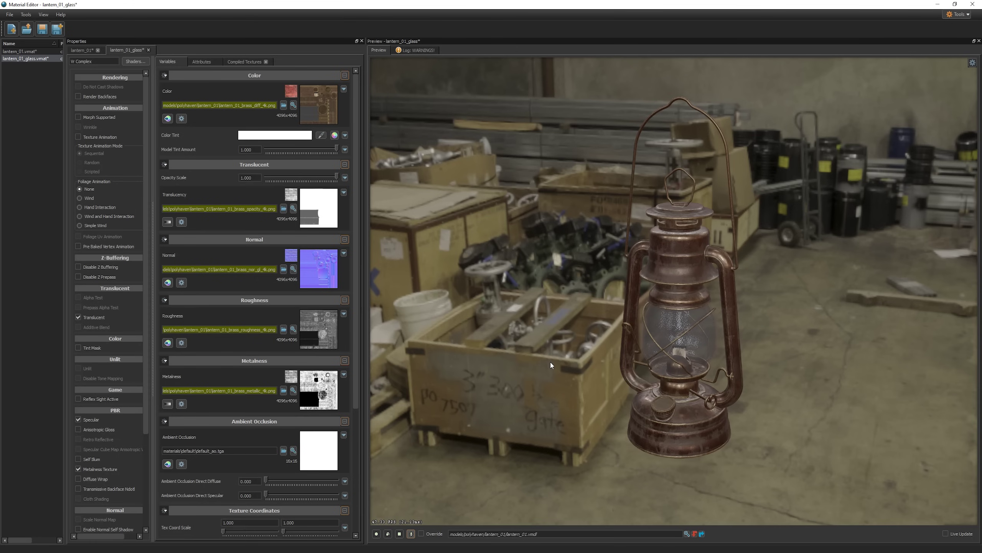
click(10, 15)
click(21, 64)
Switch to the Asset Browser, filter the assets by "lantern" and select lantern_01.vmdl.
key(alt+Tab)
click(128, 52)
text(lantern)
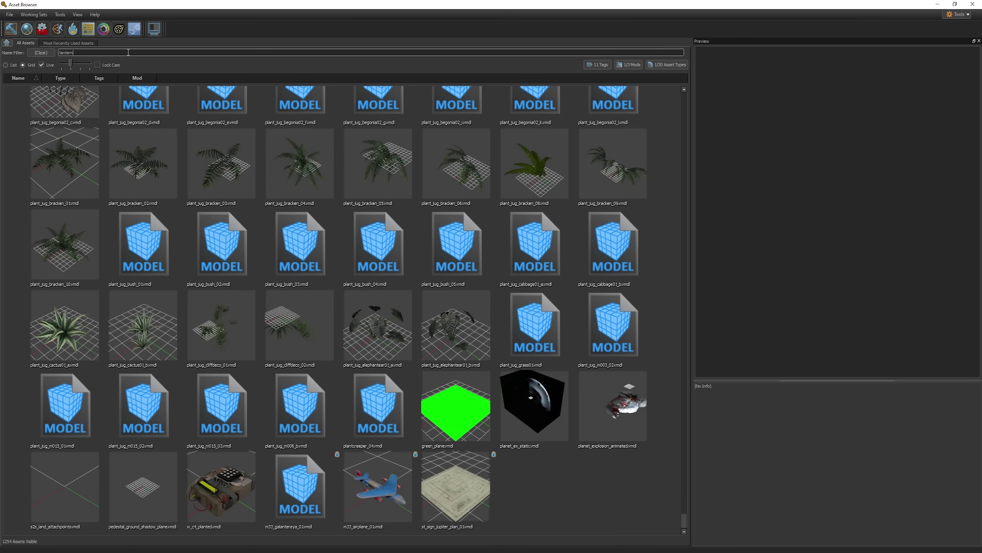
scroll(653, 287, up, 1)
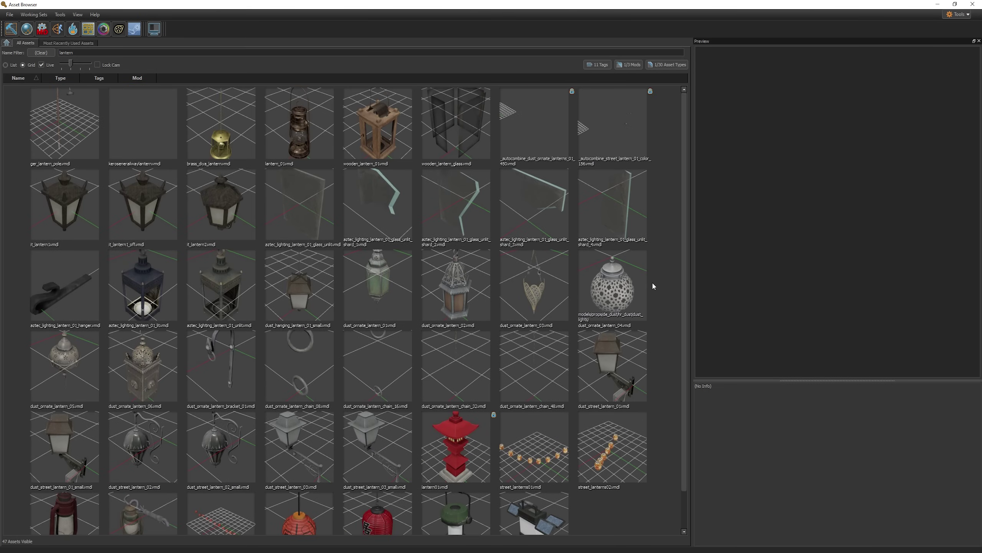
click(299, 124)
Switch to Source Filmmaker and add an animation set for lantern_01.vmdl, filtering the models by "lantern".
key(alt+Tab)
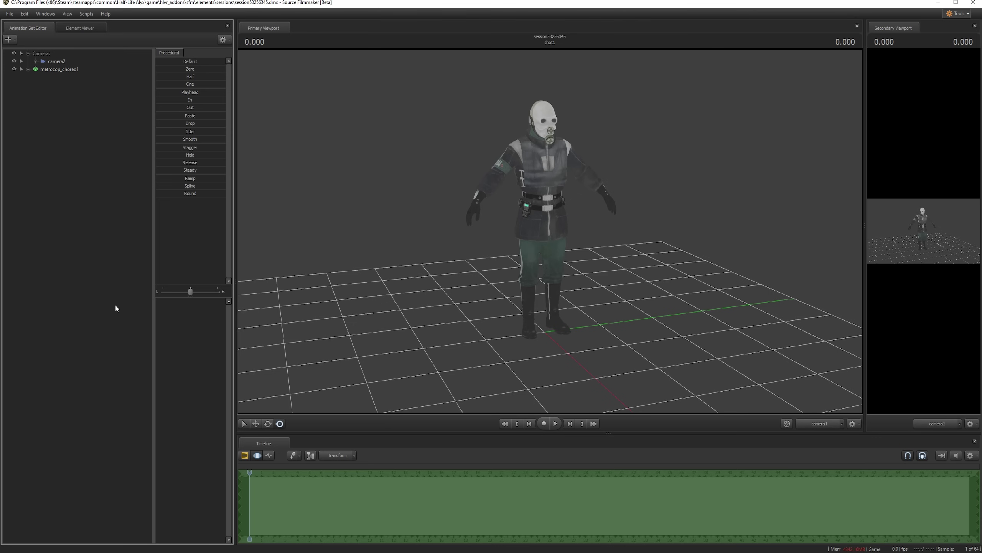
click(9, 39)
click(52, 91)
text(lantern)
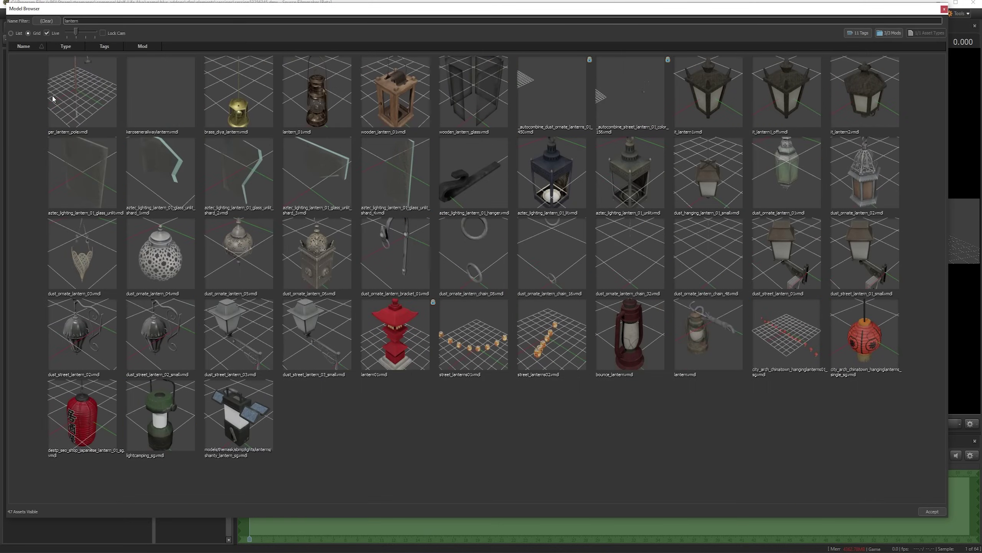
double_click(322, 98)
Move the lantern from the scene origin to beneath the metrocop's right hand, and deselect it to check the placement.
click(58, 78)
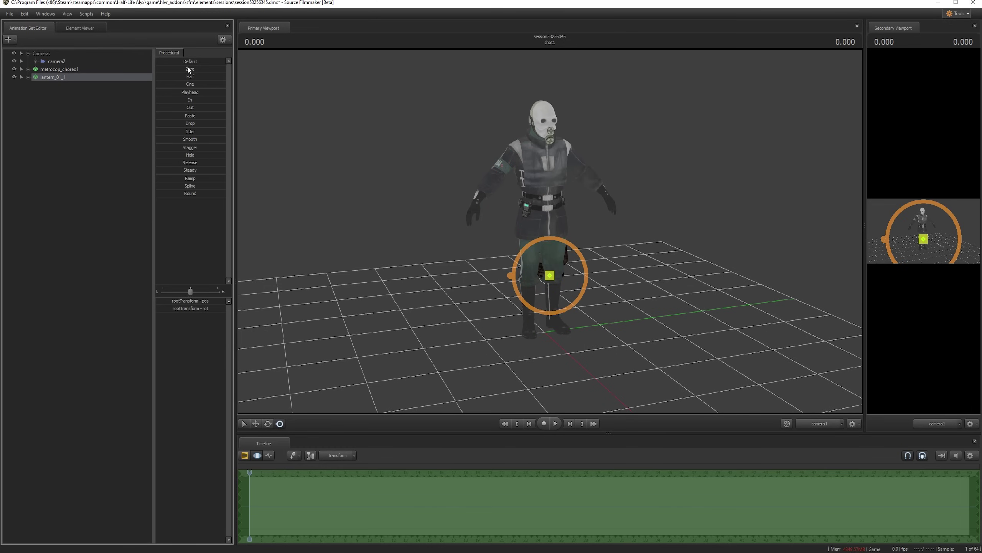
key(w)
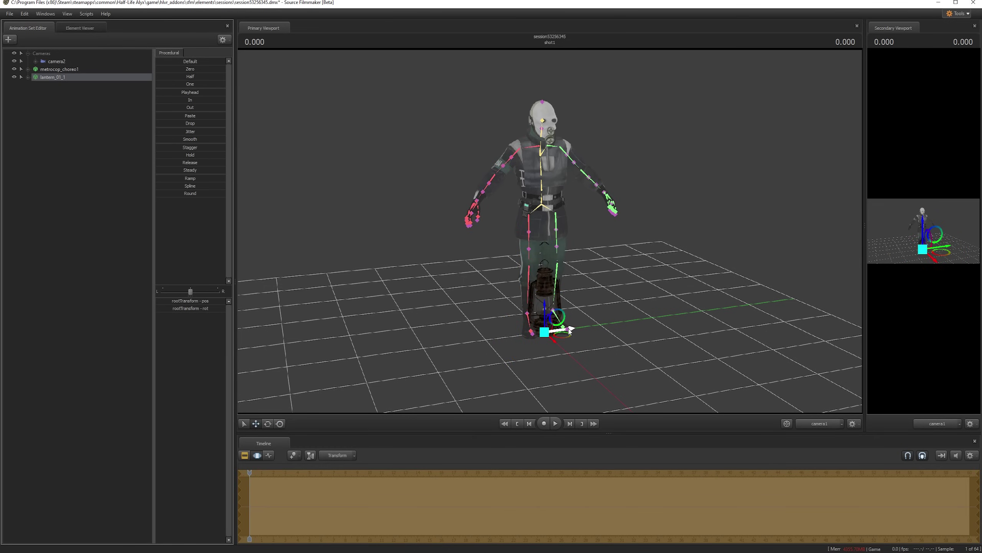
drag(552, 327, 485, 287)
click(388, 291)
key(F3)
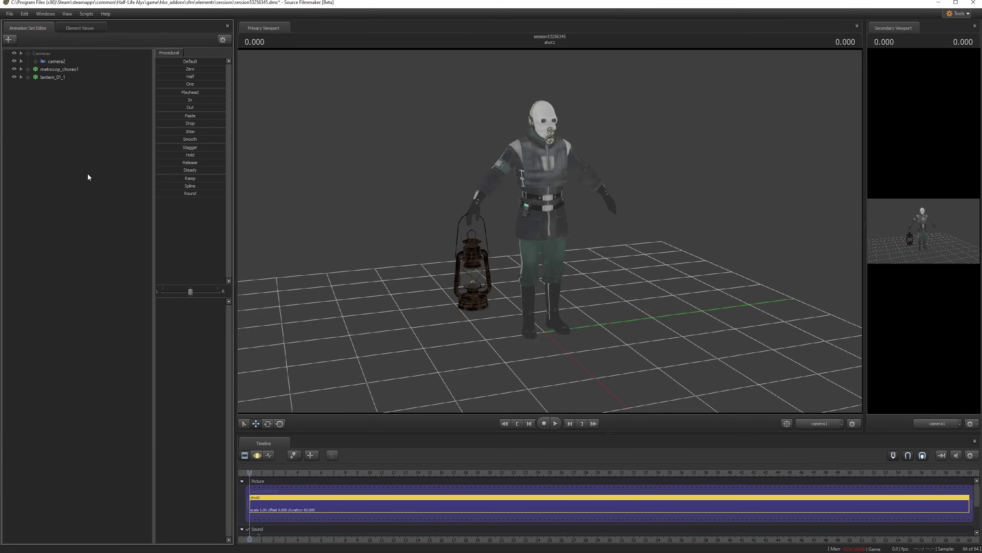
Open the lantern from its animation set in the model editor and set the Import Scale of Lantern_01_4k.fbx to 0.75.
right_click(52, 77)
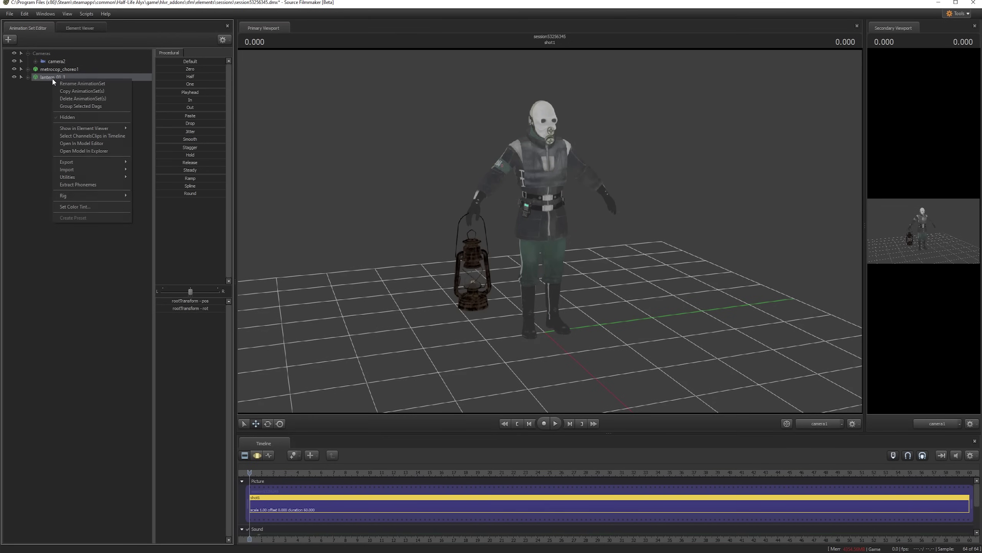
click(83, 144)
click(34, 150)
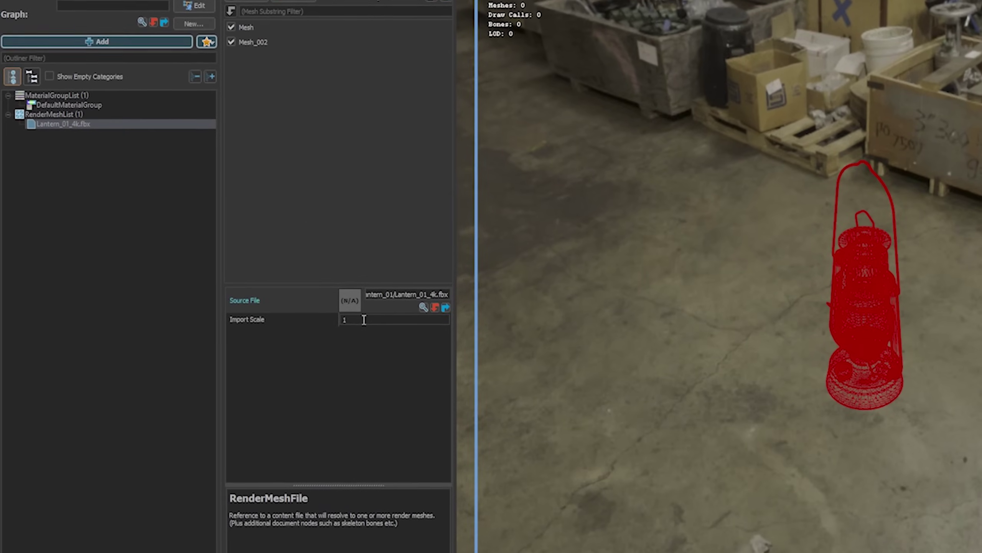
click(288, 297)
text(0.75)
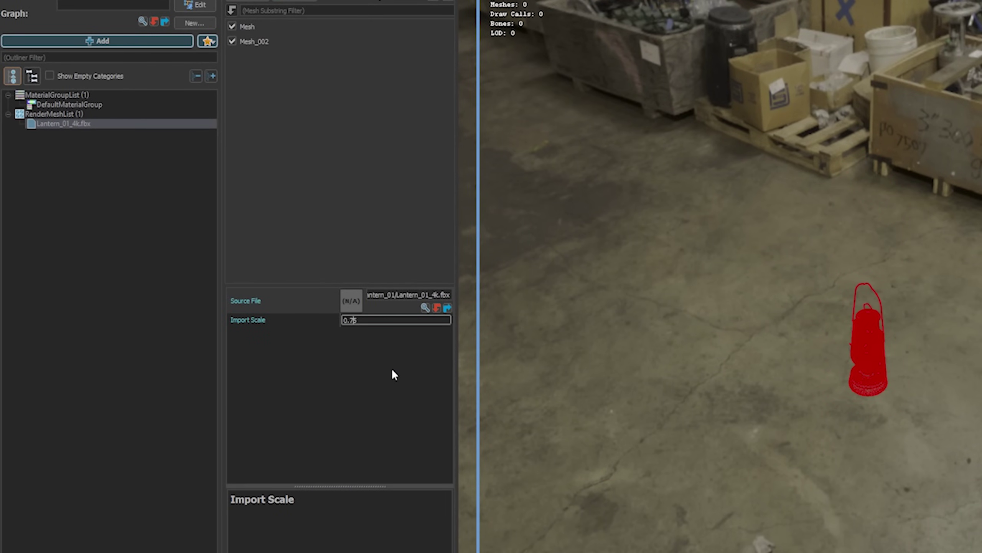
key(Return)
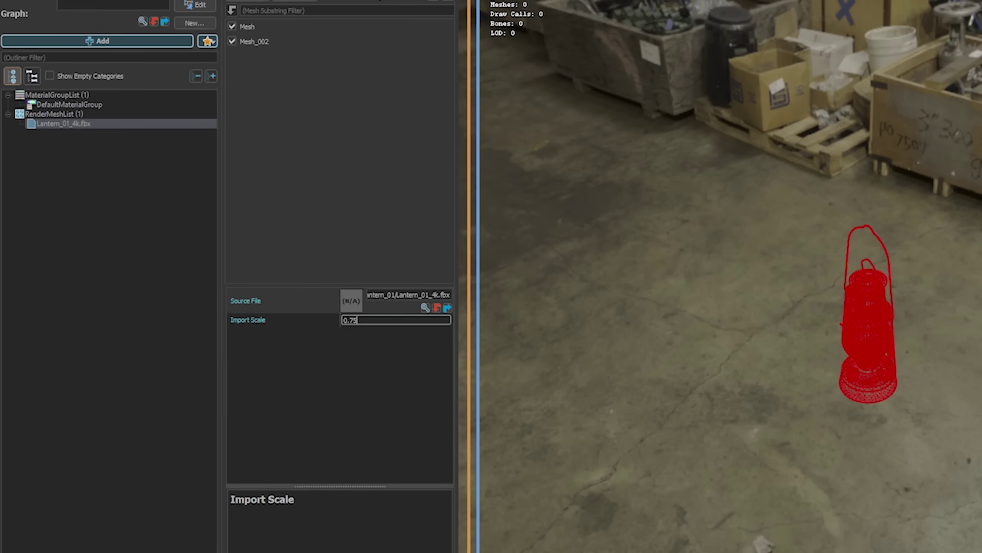
key(Escape)
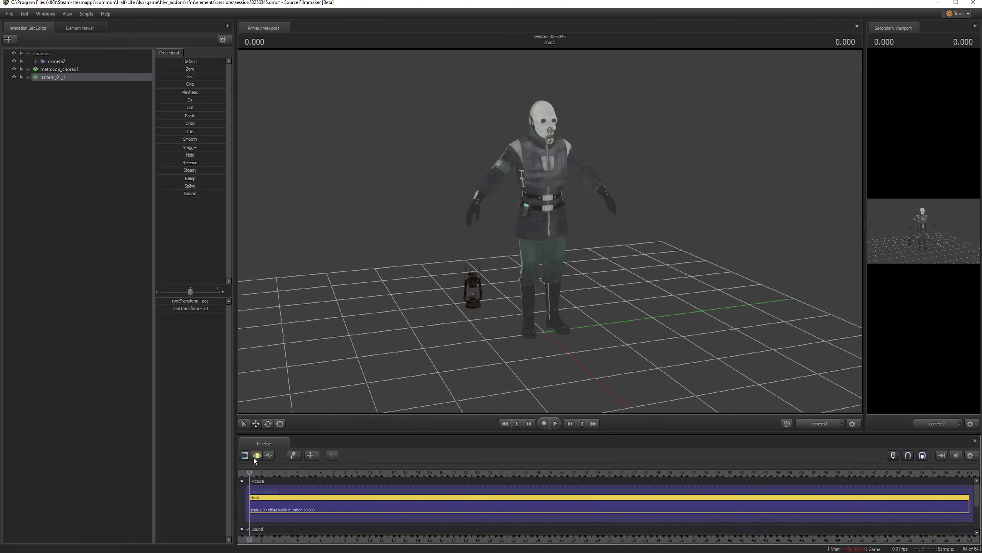
Raise the rescaled lantern to the metrocop's right hand in Source Filmmaker.
click(257, 455)
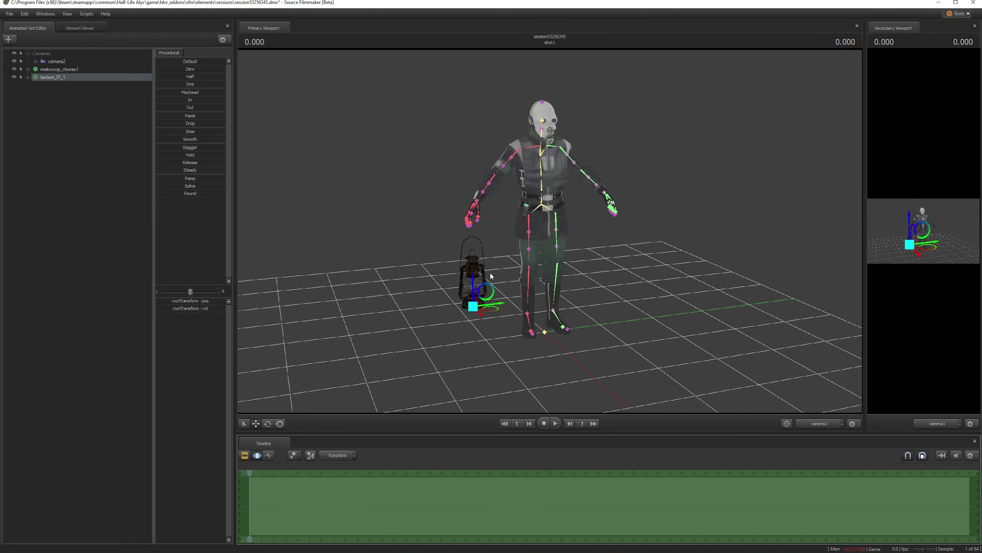
drag(473, 296, 487, 260)
click(405, 310)
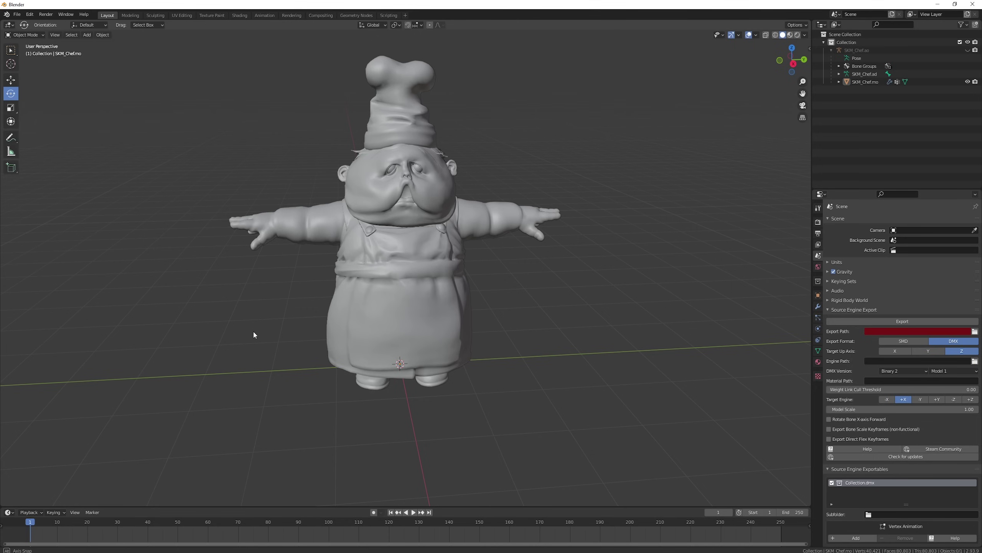
Switch to Blender and examine the chef model and its ANIM_Chef_ChasingForward animation from several angles.
middle_drag(253, 331, 608, 325)
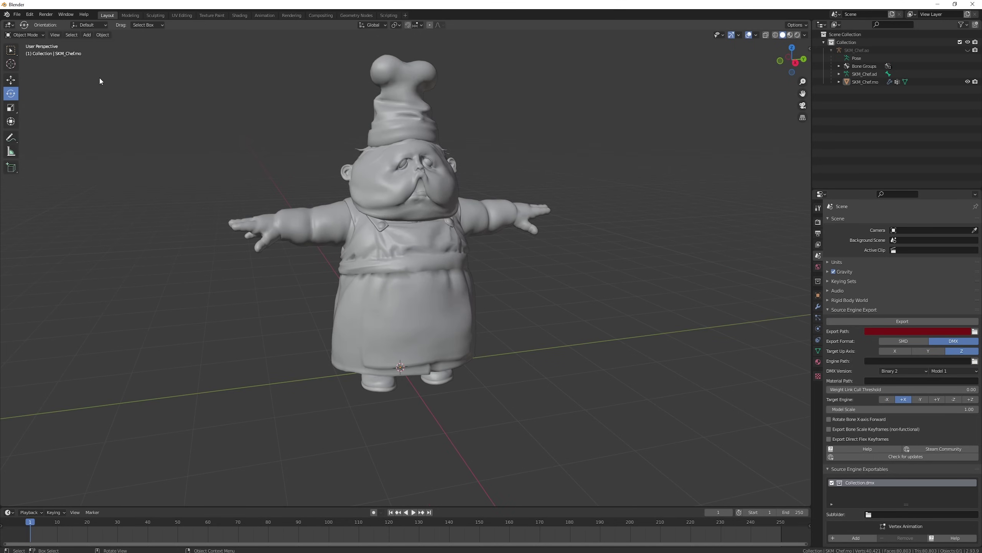
click(17, 14)
mouse_move(39, 129)
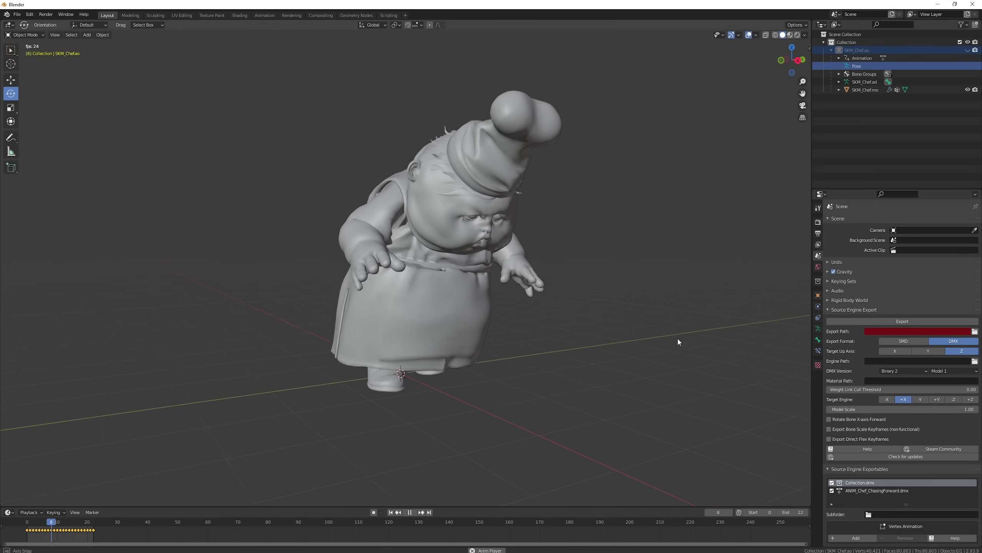
middle_drag(677, 342, 284, 338)
key(space)
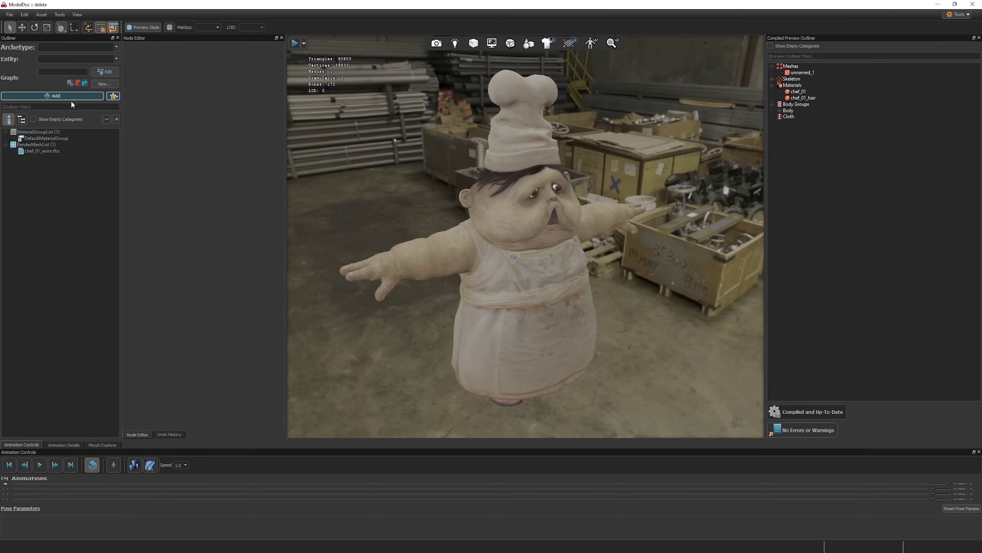
Add an AnimFile node to the chef model using chase_forward.fbx and recompile the model.
click(69, 97)
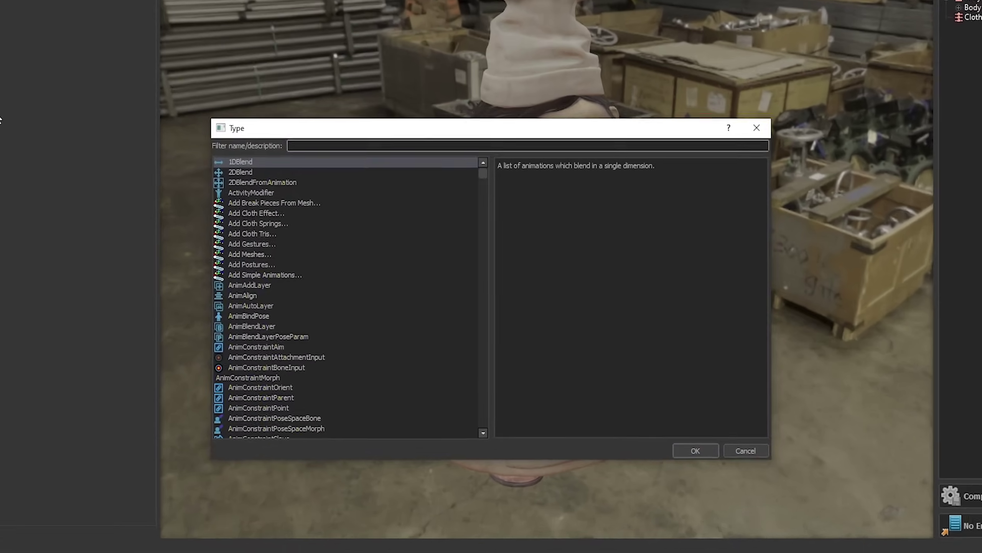
text(animfile)
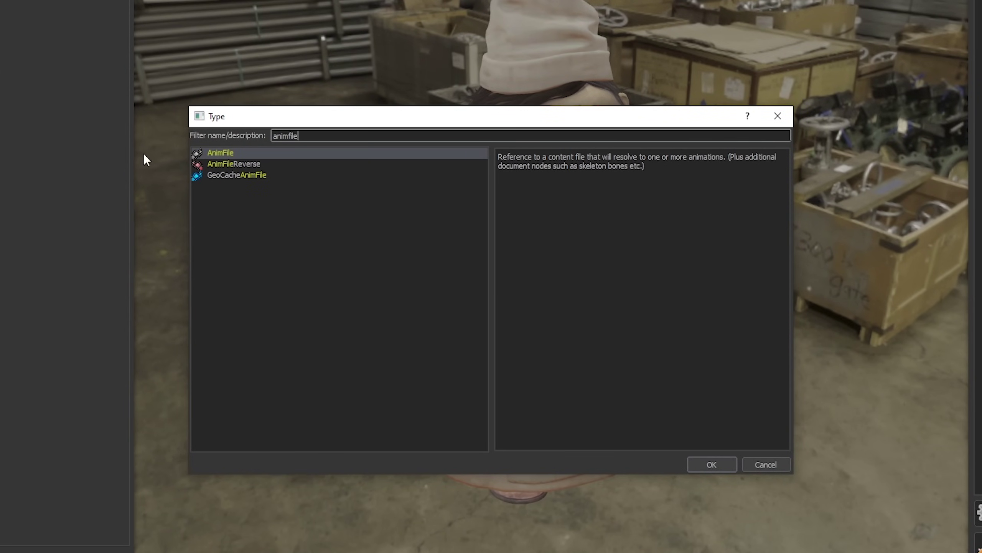
double_click(226, 152)
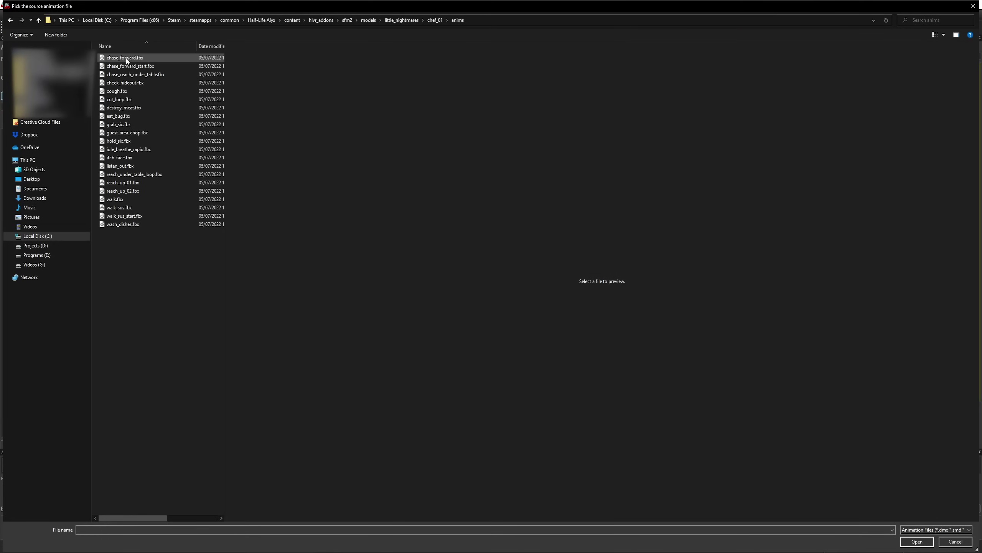
double_click(129, 58)
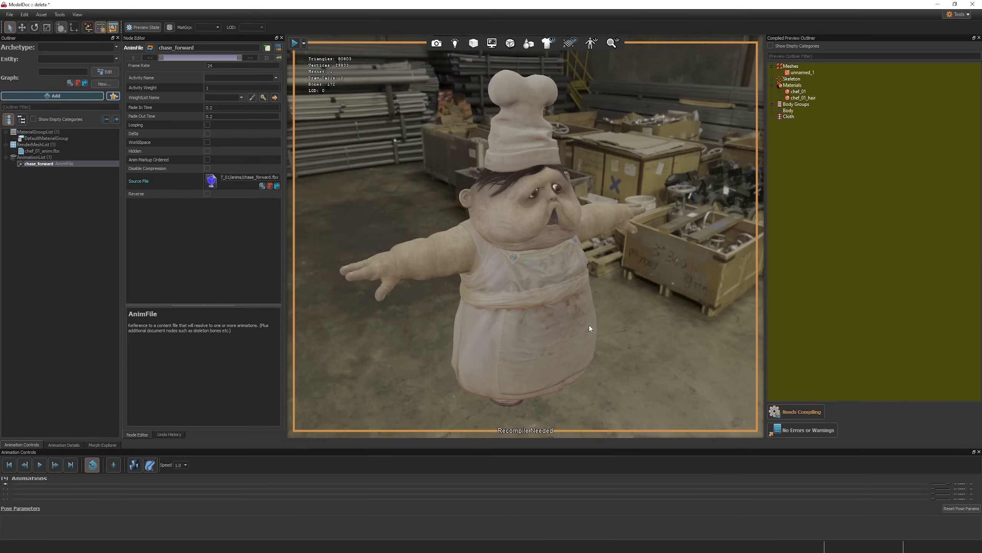
click(804, 410)
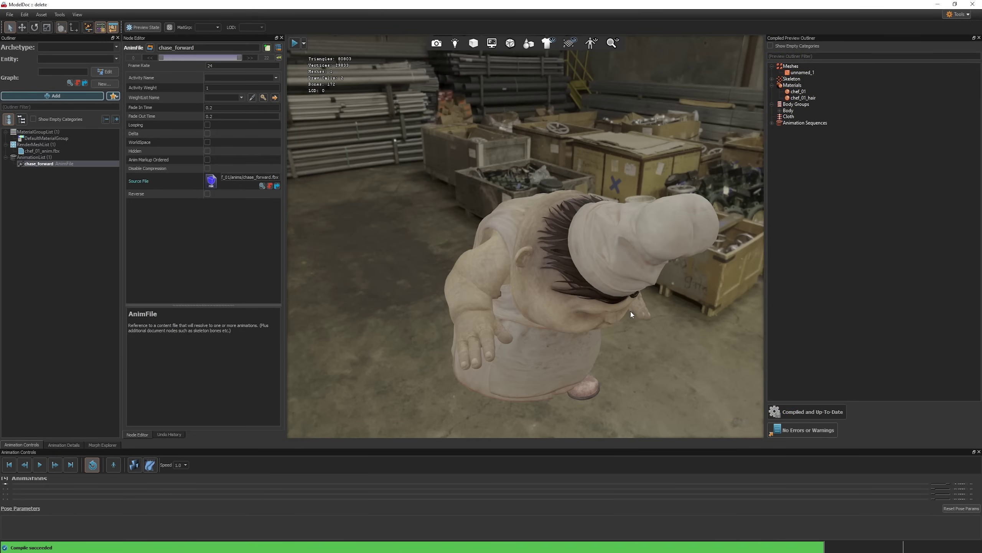
click(664, 328)
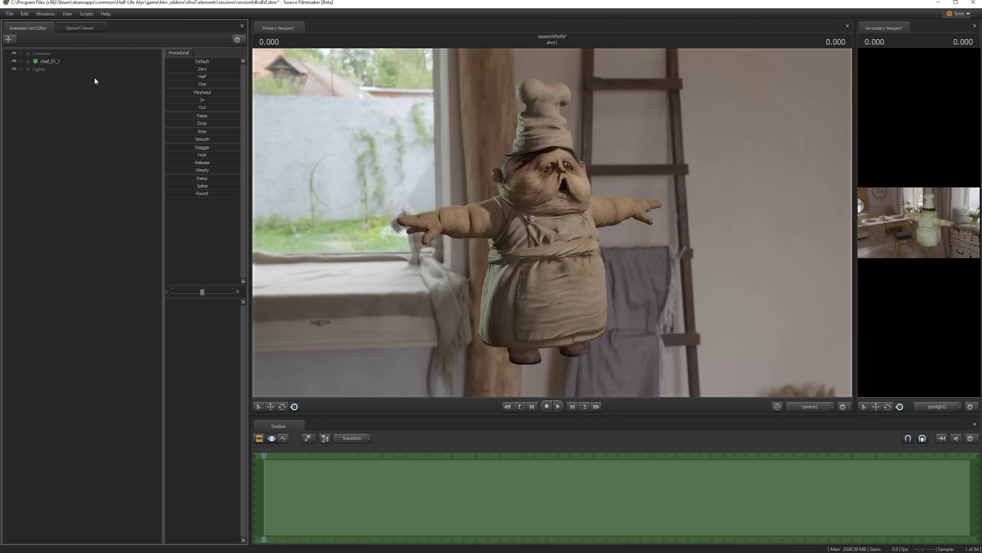
Switch to Source Filmmaker, import the chase_forward sequence onto the chef_01_1 animation set and play it back.
right_click(52, 61)
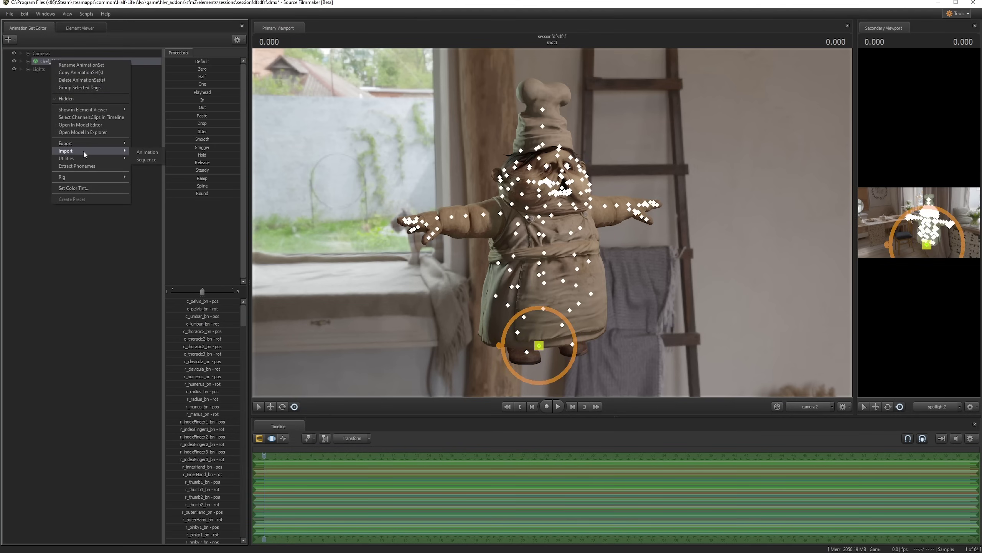
click(147, 160)
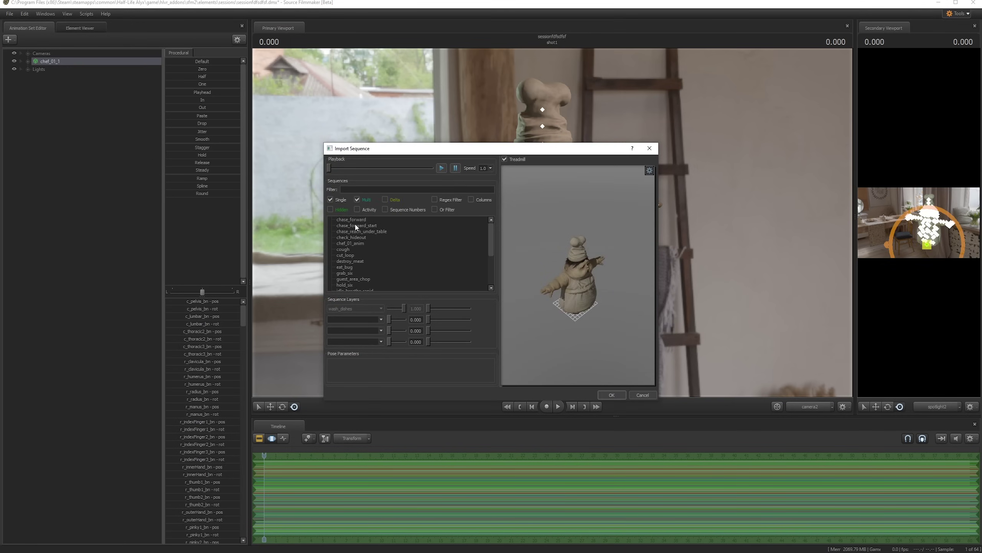
click(357, 220)
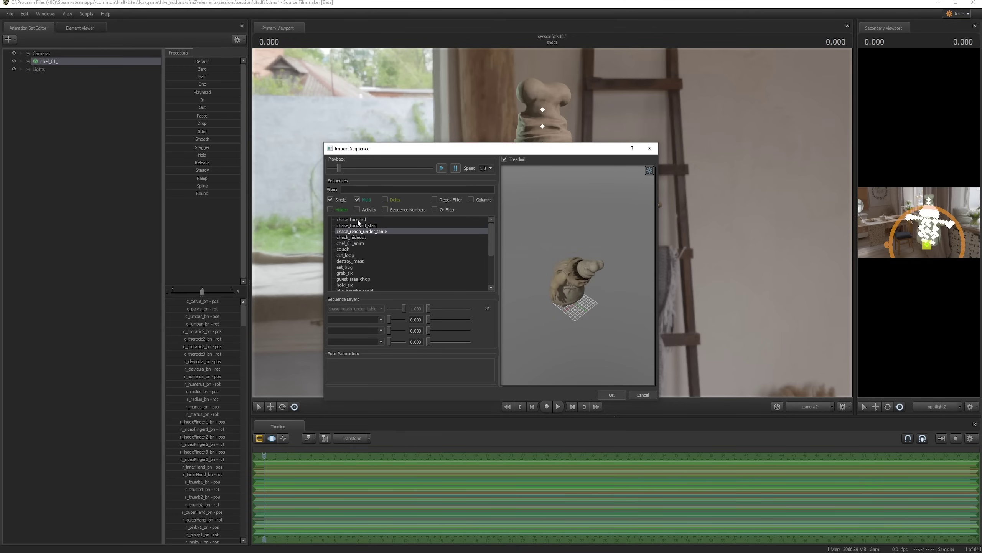
click(611, 395)
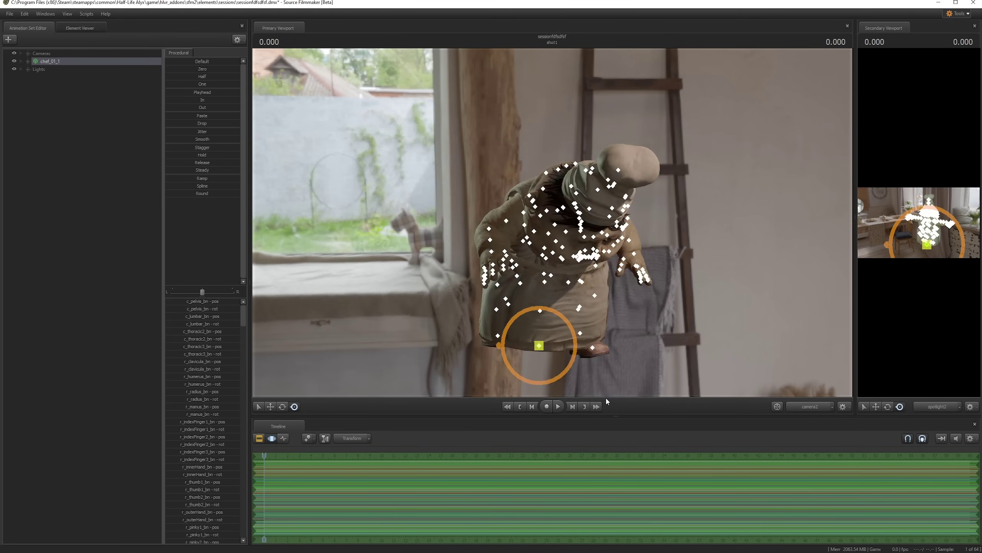
key(space)
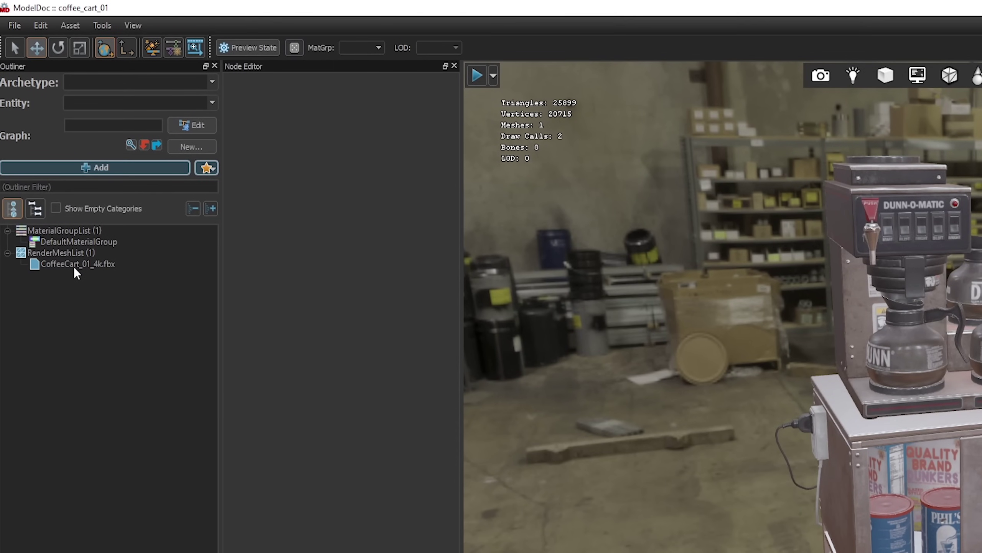
Exclude the Bottom_Cart mesh from CoffeeCart_01_4k.fbx in the coffee_cart_01 model and recompile it.
click(75, 267)
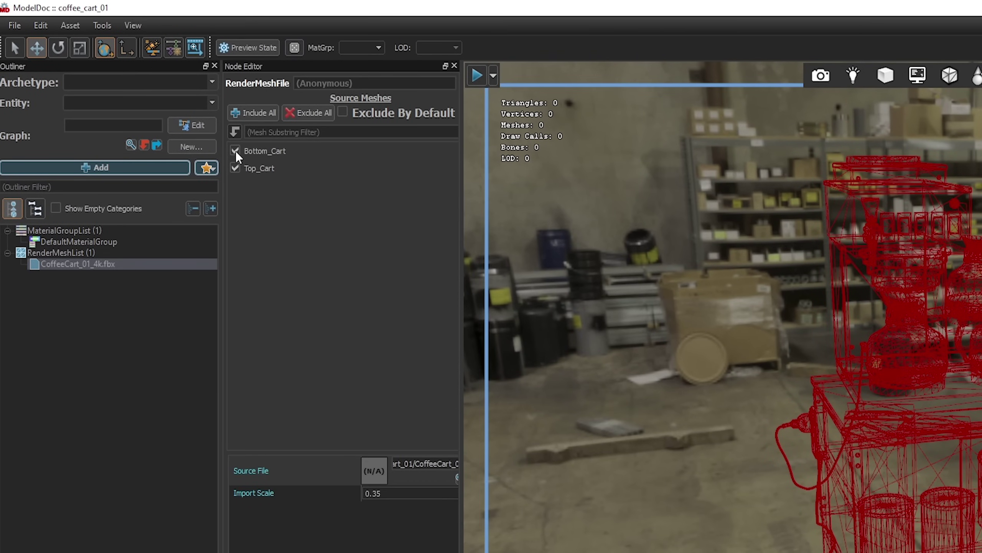
click(235, 167)
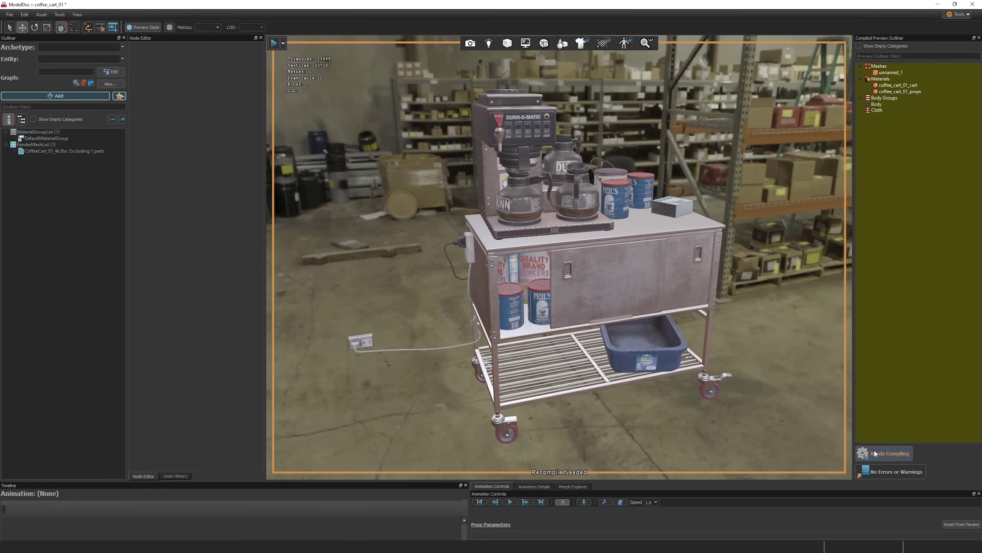
click(875, 453)
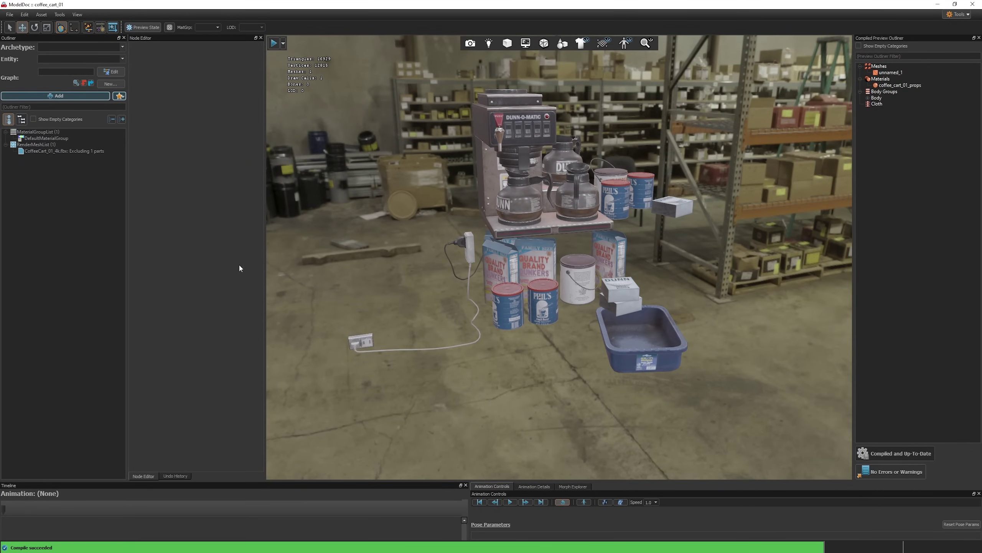
Include the Bottom_Cart mesh in CoffeeCart_01_4k.fbx again and save the coffee cart model.
click(64, 151)
click(136, 86)
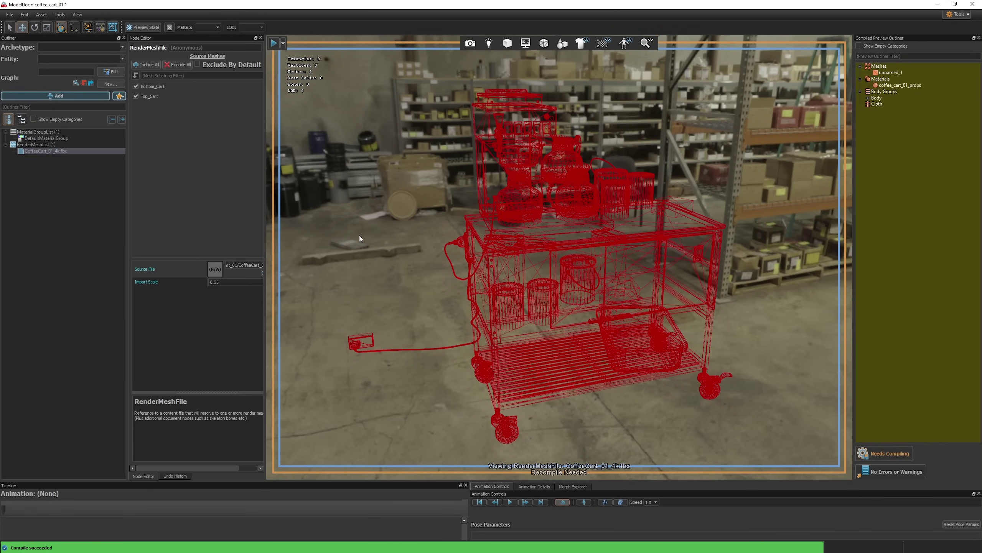
key(ctrl+s)
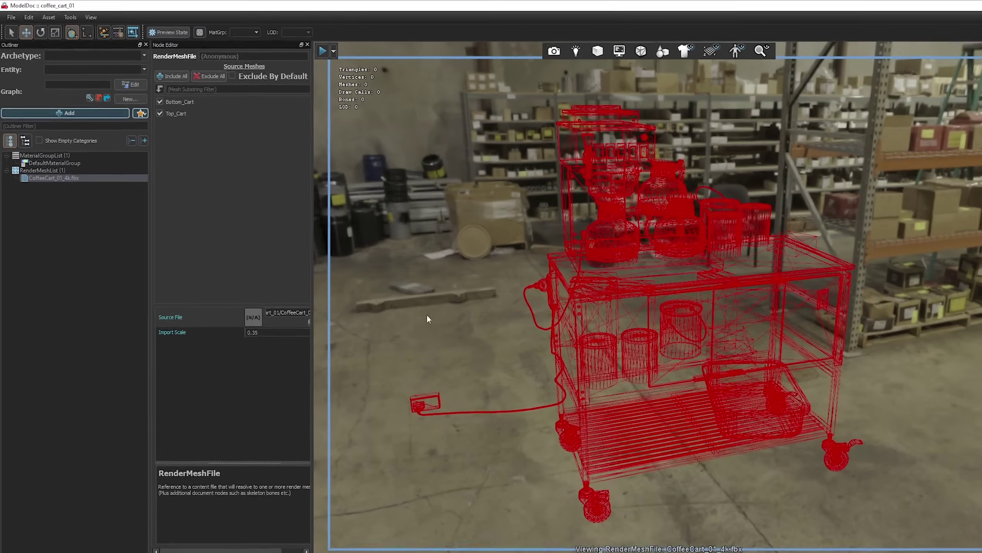
click(427, 315)
Duplicate the CoffeeCart_01_4k.fbx render mesh, name the first copy Cart and exclude Top_Cart from it.
click(53, 177)
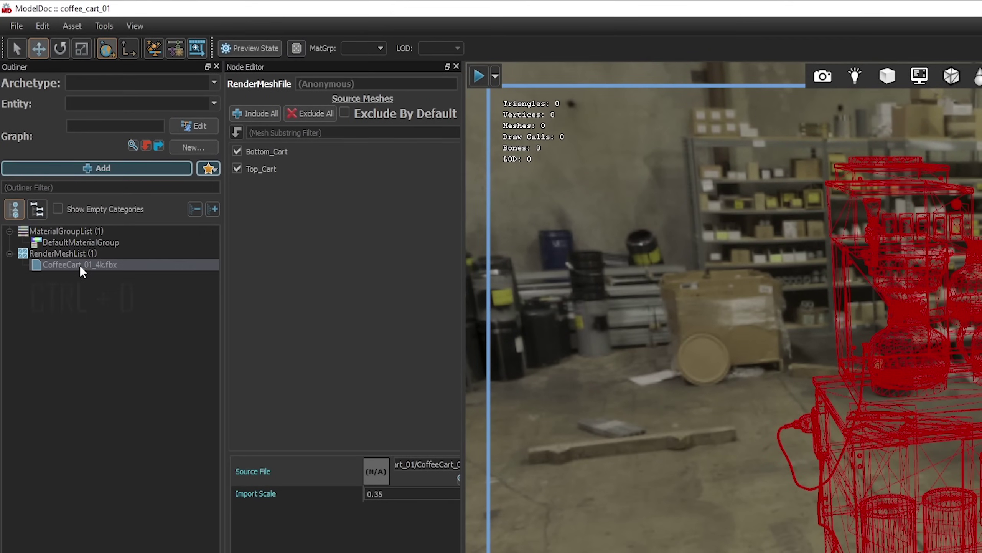
key(ctrl+d)
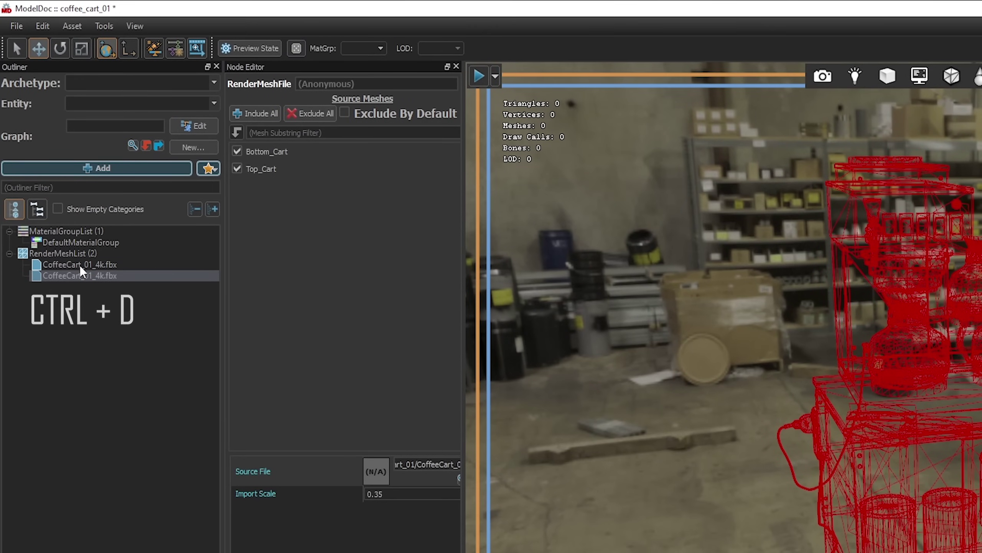
click(80, 265)
click(369, 85)
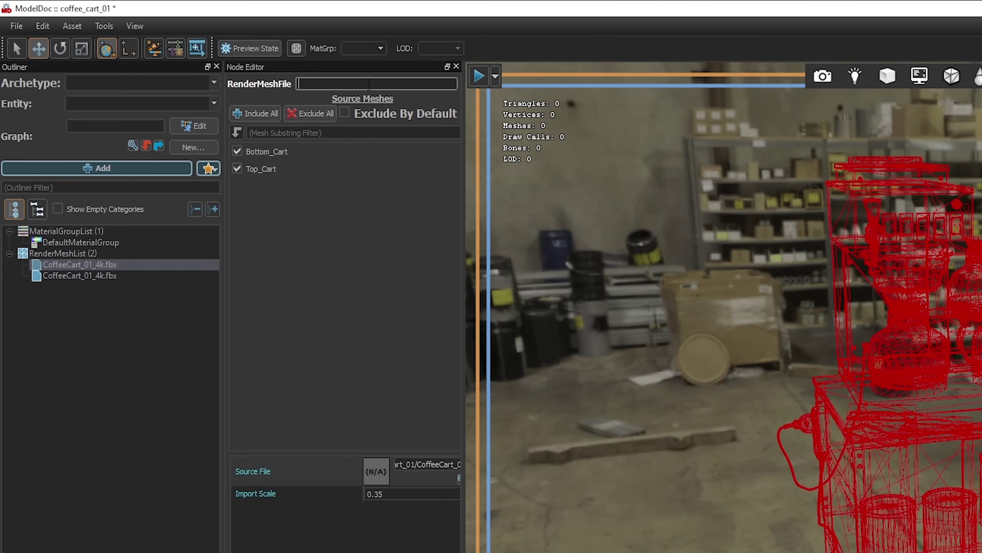
text(Cart)
click(238, 170)
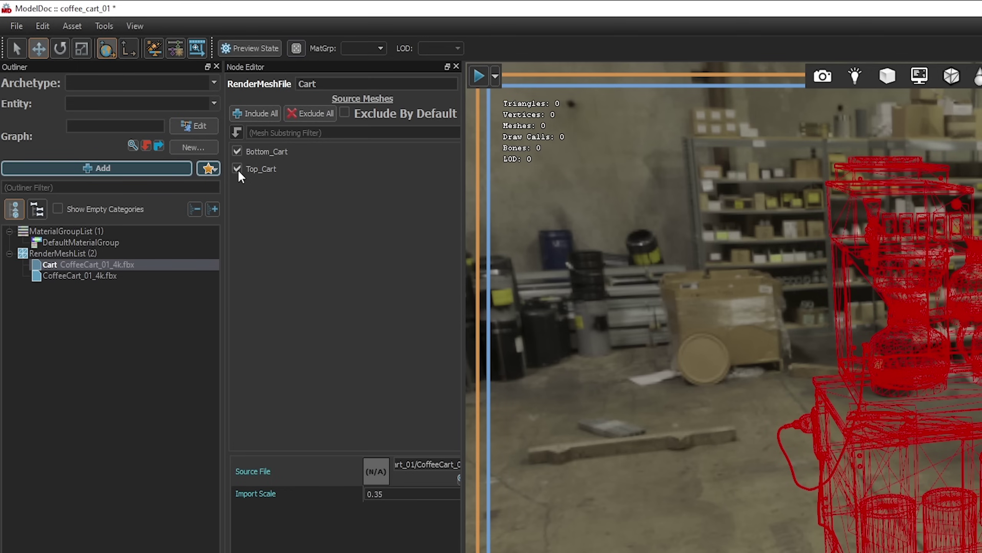
Name the second CoffeeCart_01_4k.fbx render mesh Props and exclude Bottom_Cart from it.
click(97, 276)
click(391, 83)
text(Props)
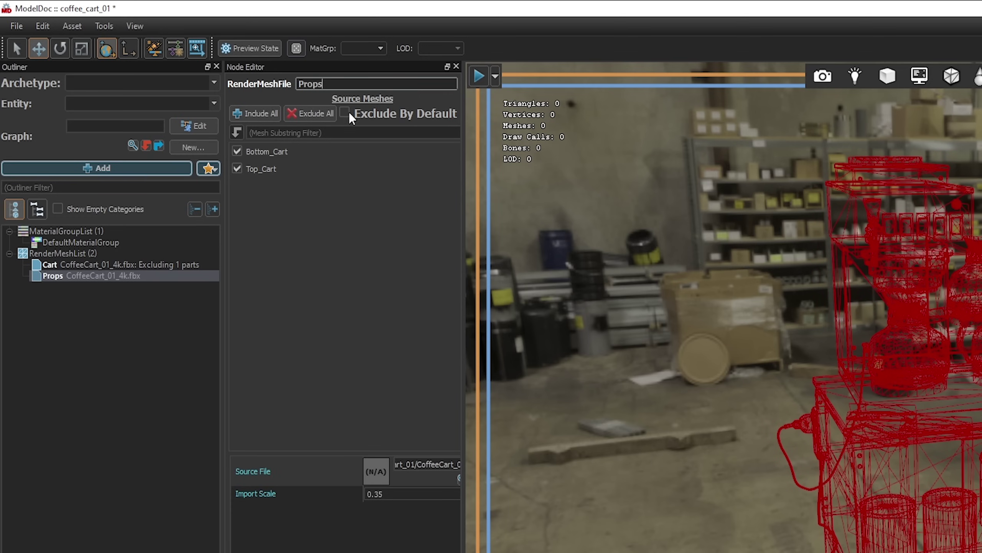
click(237, 151)
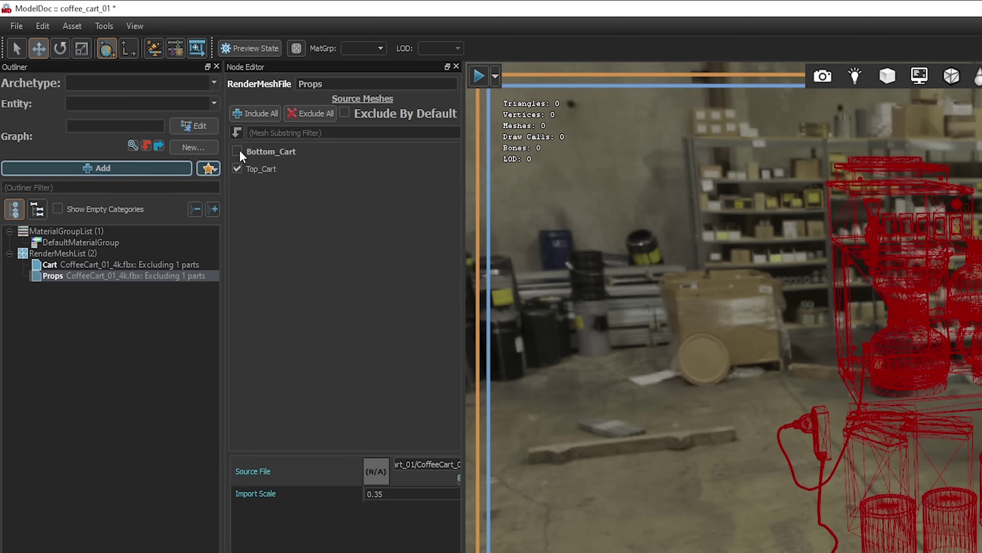
click(134, 324)
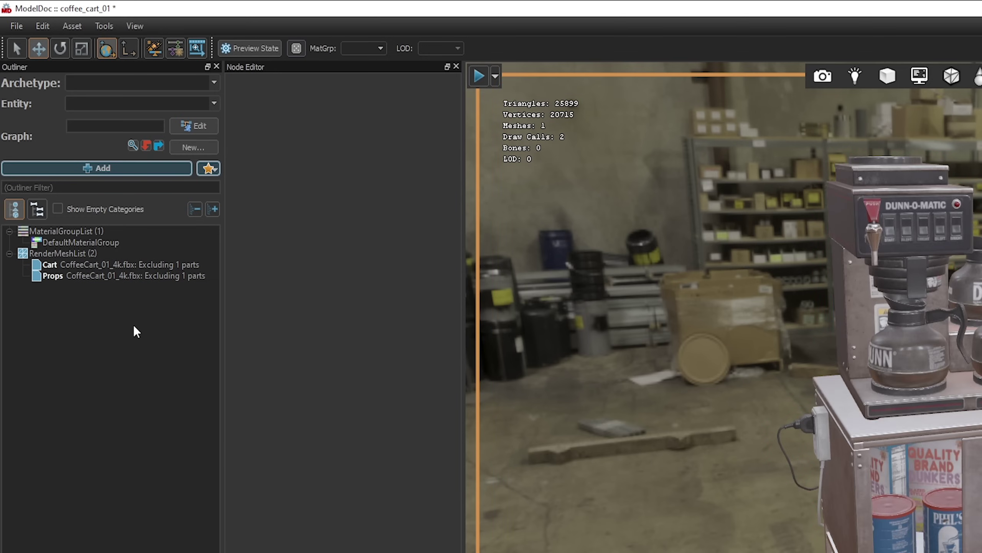
Add a BodyGroup named Cart to the coffee cart model, and duplicate it under the name Props.
click(116, 169)
text(body)
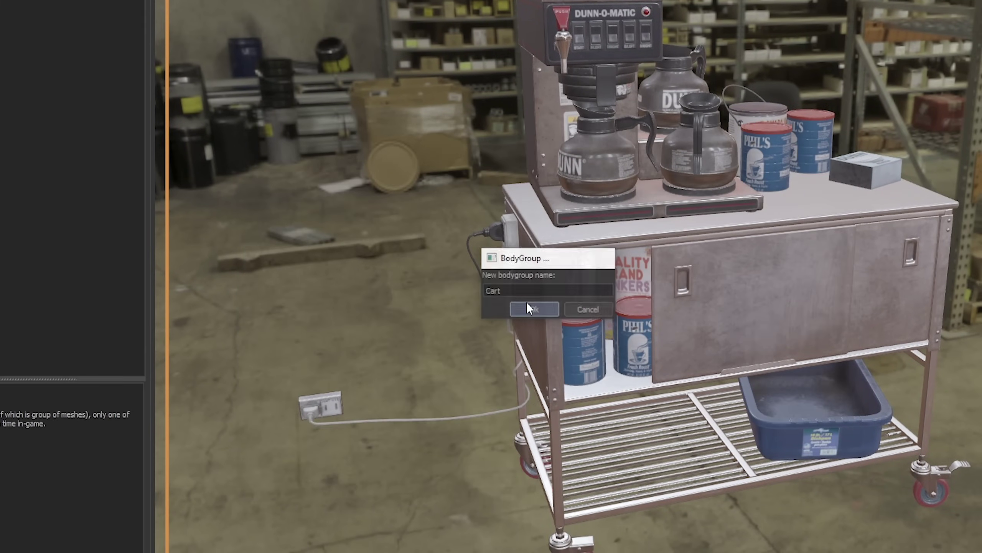
click(528, 308)
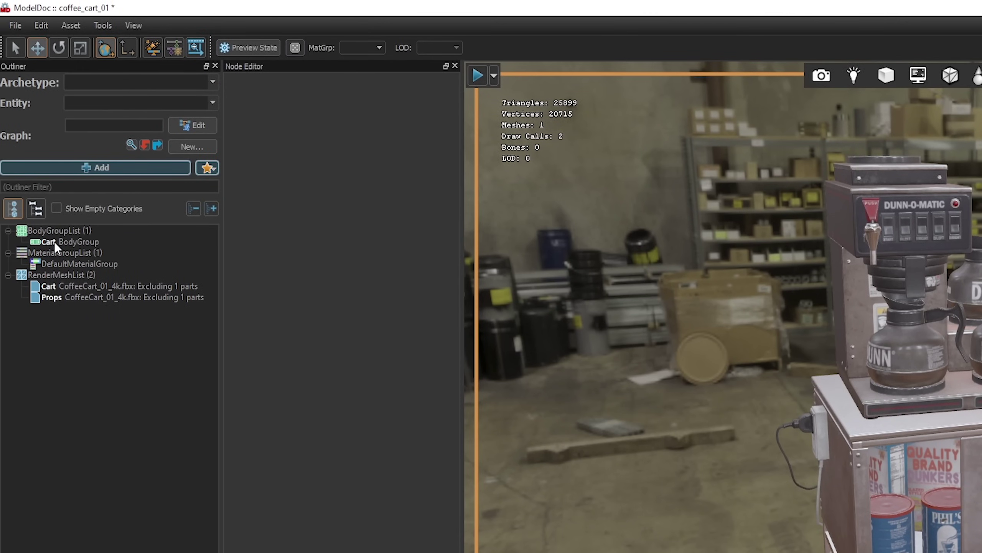
key(ctrl+d)
click(363, 83)
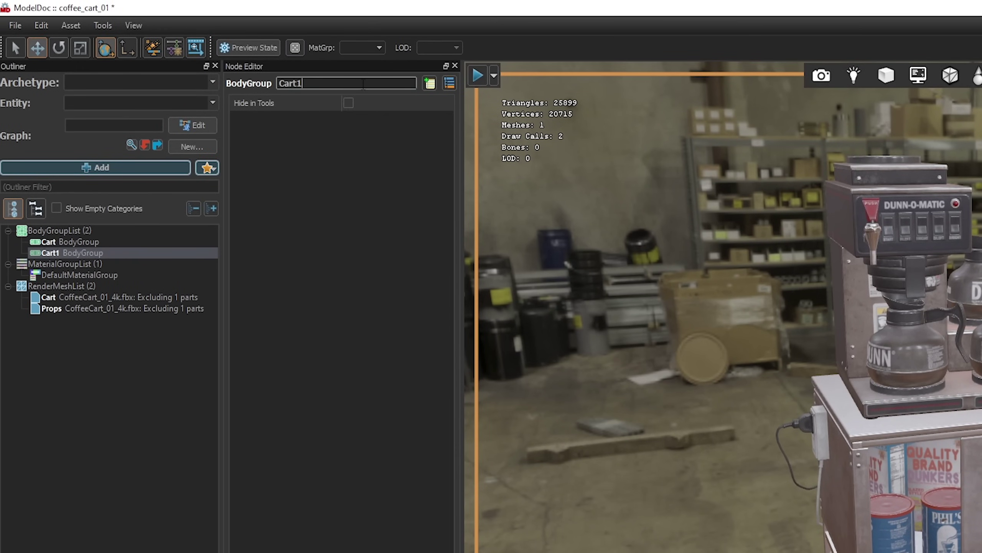
double_click(362, 84)
text(Props)
Add a BodyGroupChoice to both the Cart and the Props body groups.
right_click(76, 238)
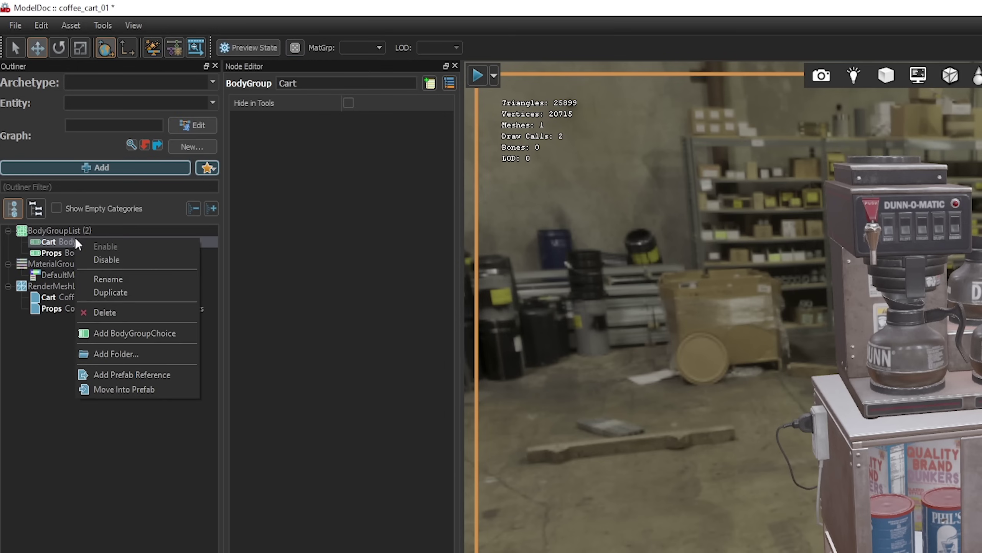
click(167, 334)
right_click(92, 265)
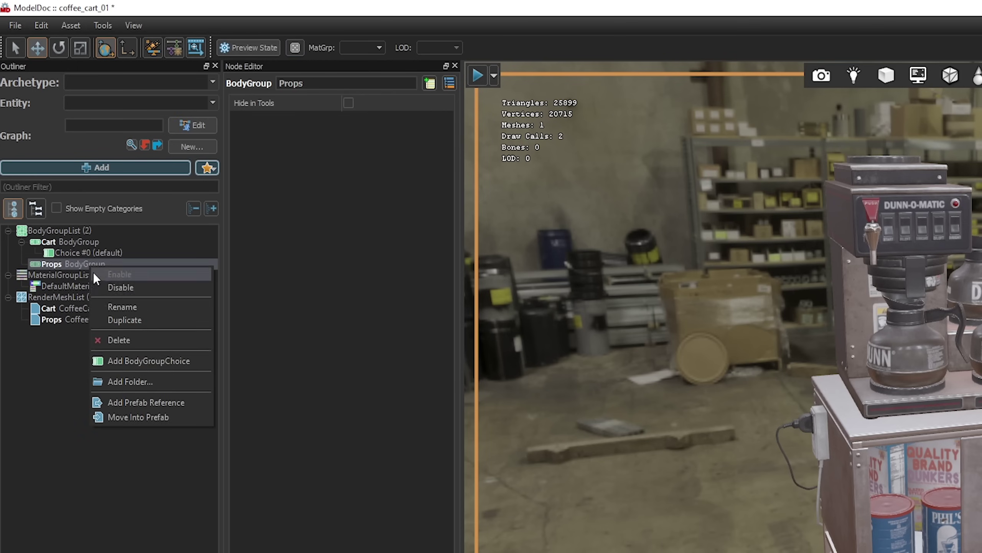
click(173, 366)
Assign the Cart mesh to the default choice of the Cart body group.
click(101, 252)
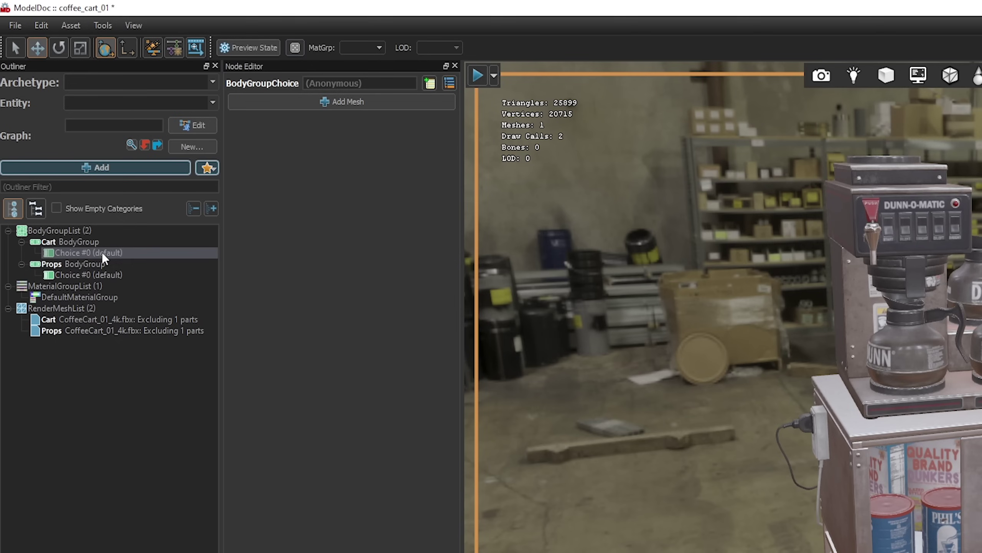
click(334, 102)
click(351, 104)
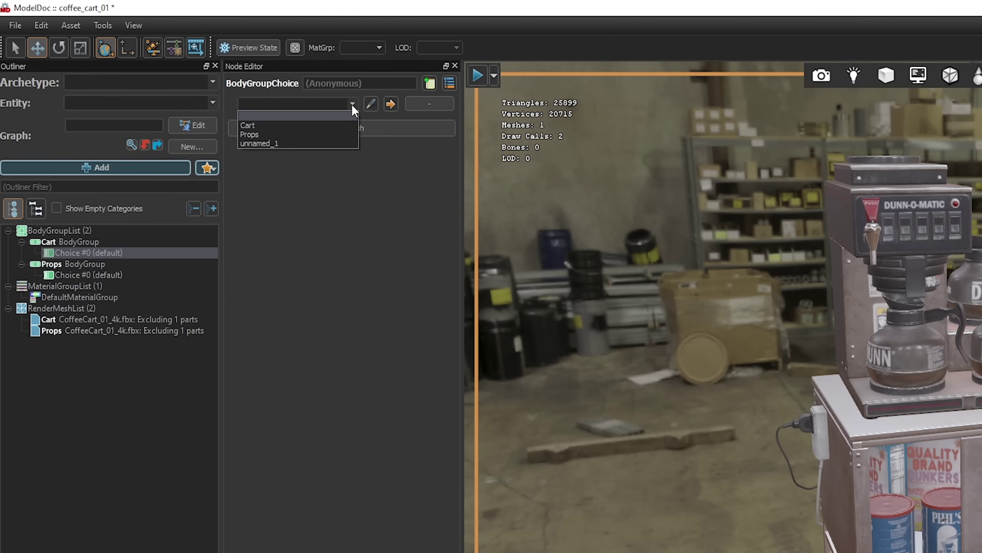
click(300, 126)
Assign the Props mesh to the default choice of the Props body group and recompile the coffee cart model.
click(111, 276)
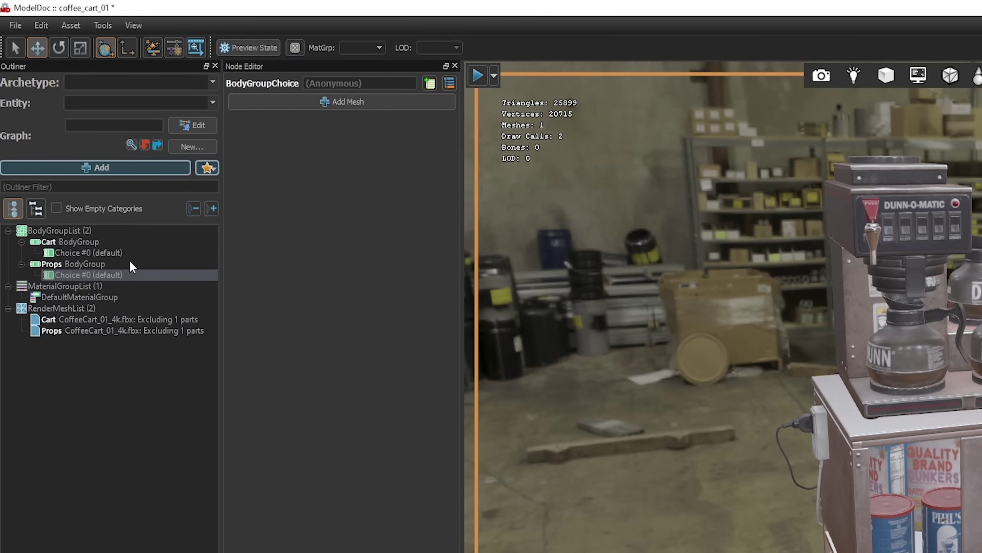
click(326, 103)
click(356, 104)
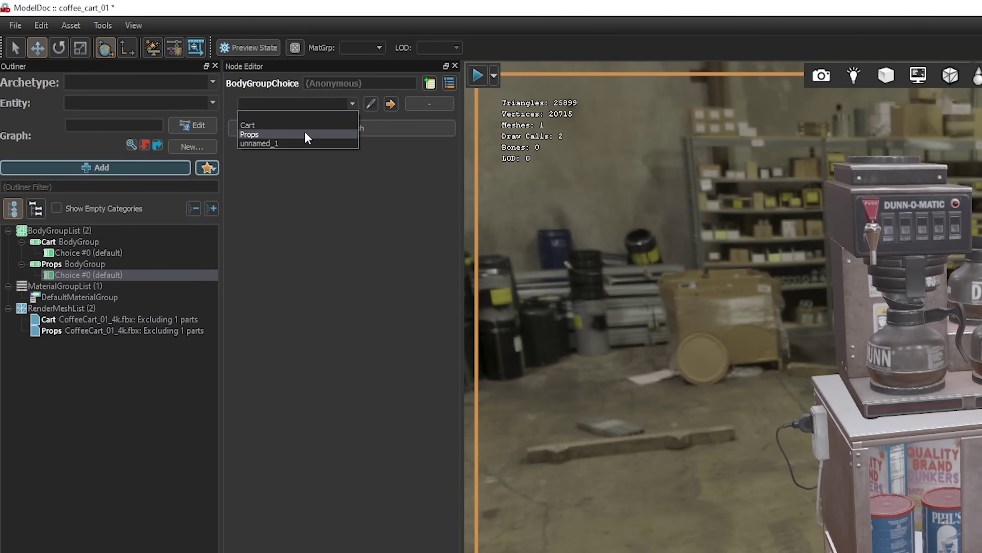
click(304, 132)
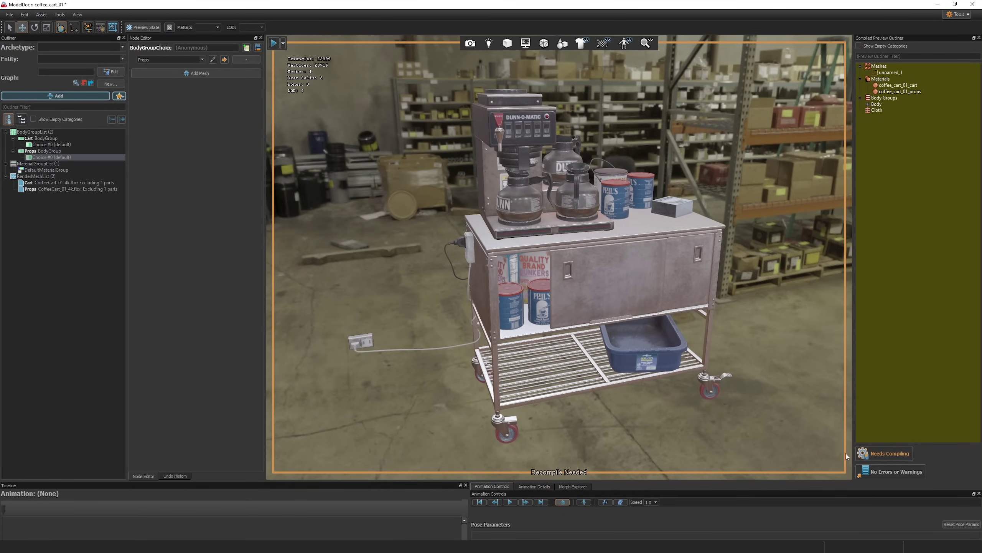
click(870, 453)
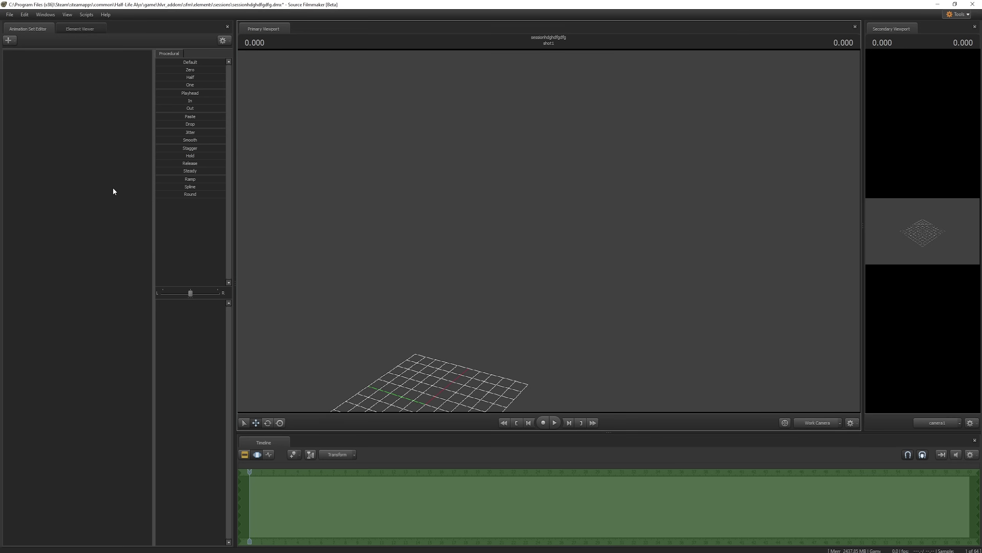
Create an animation set for the coffee_cart_01 model in the scene.
click(19, 45)
click(59, 88)
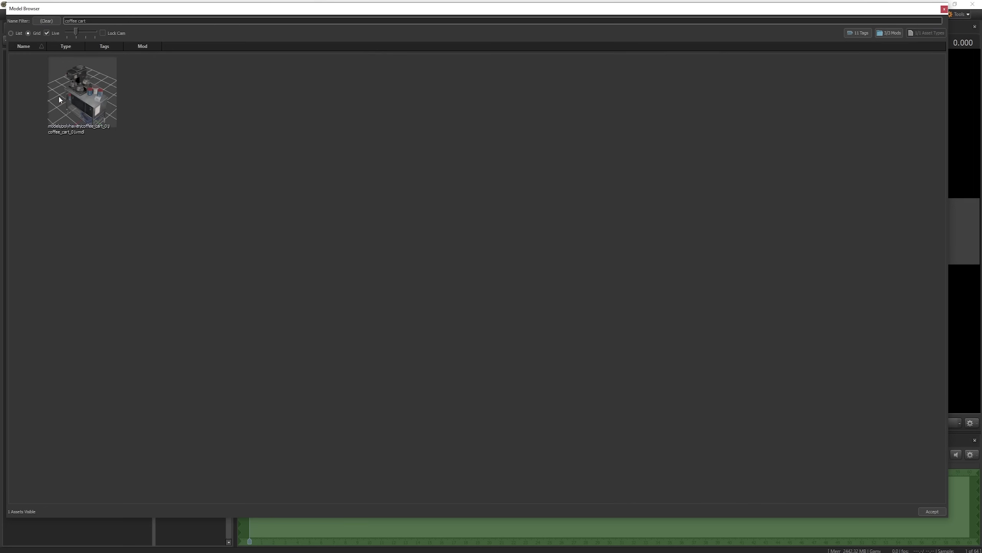
double_click(58, 97)
Turn the coffee cart's Cart body group off and back on.
right_click(58, 56)
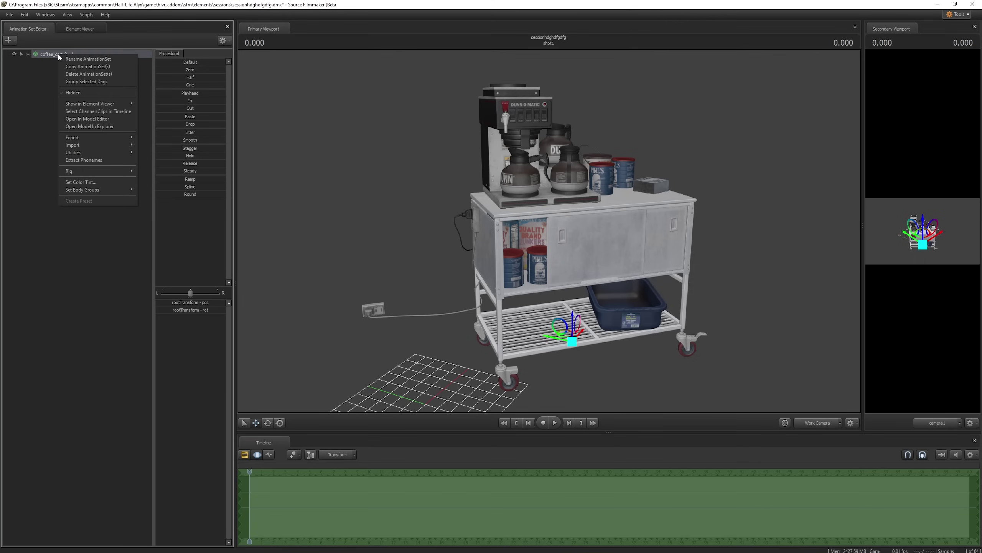
mouse_move(107, 190)
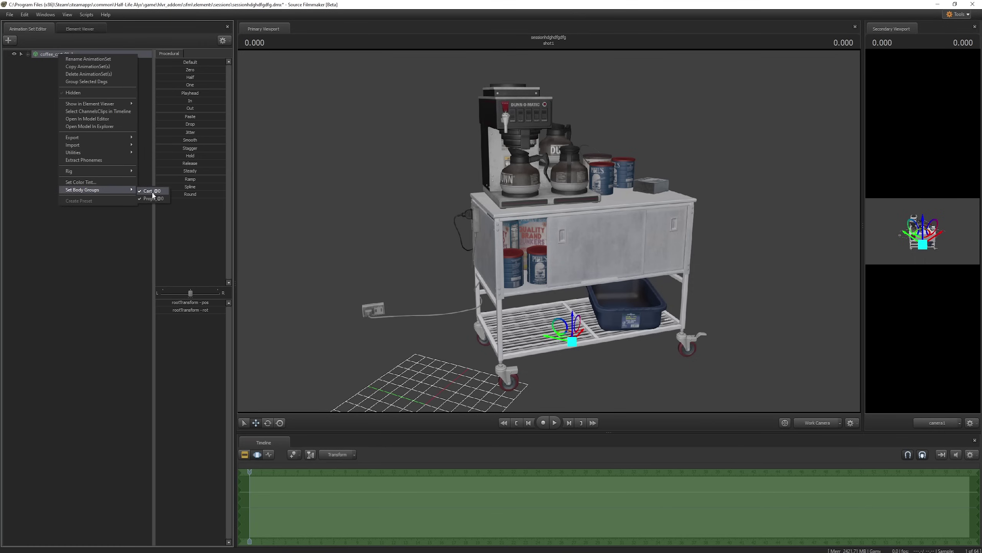
click(153, 192)
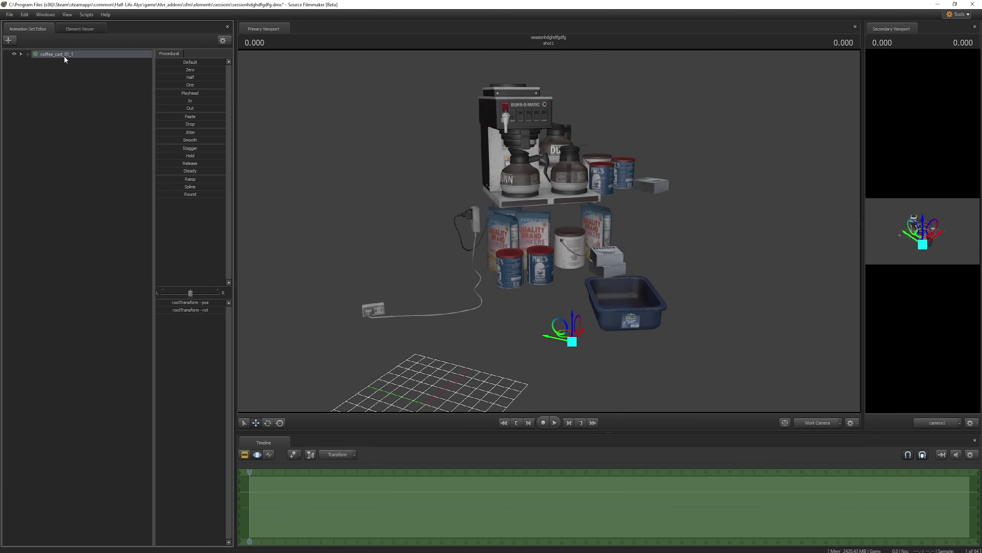
right_click(65, 58)
mouse_move(124, 190)
click(153, 193)
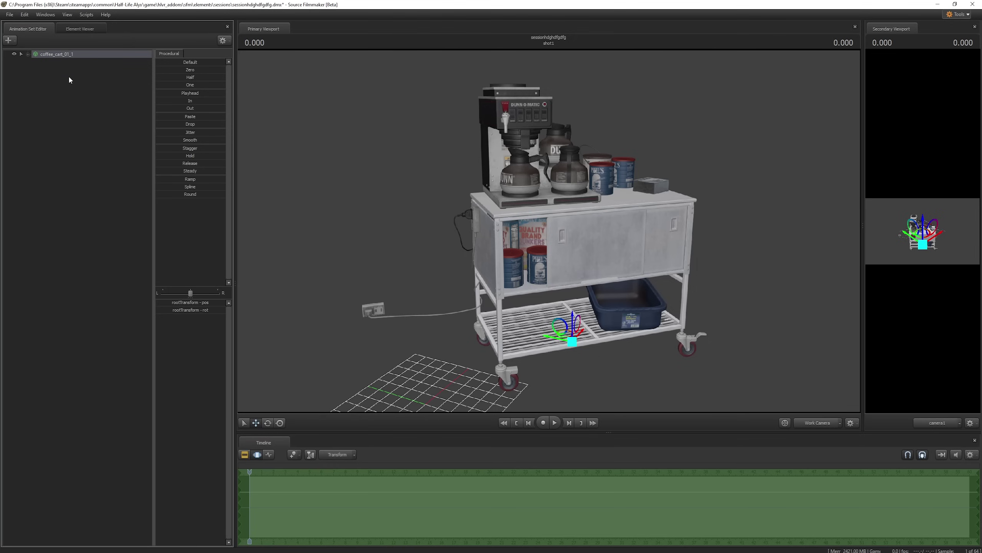
Turn off the Props body group of the coffee cart animation set.
right_click(64, 56)
click(152, 201)
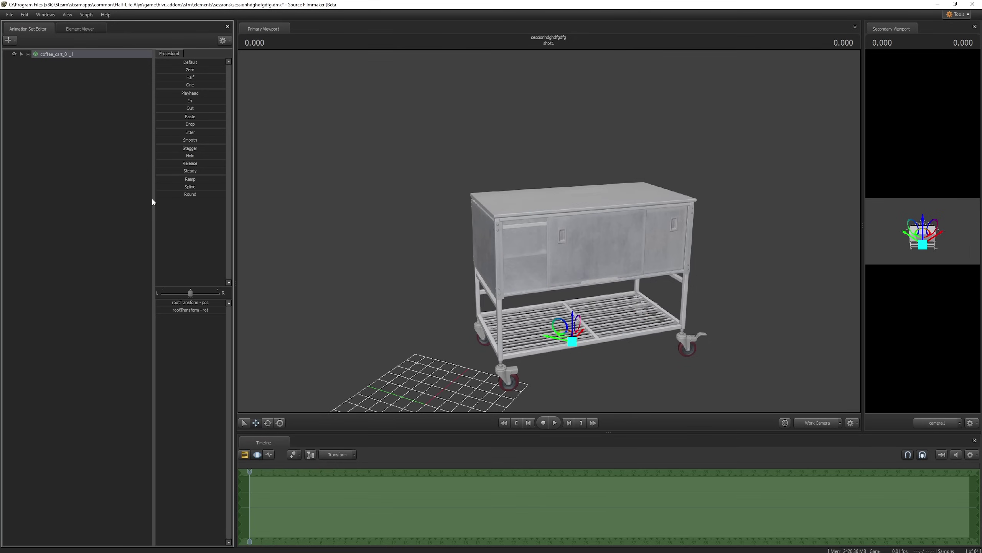
right_click(68, 54)
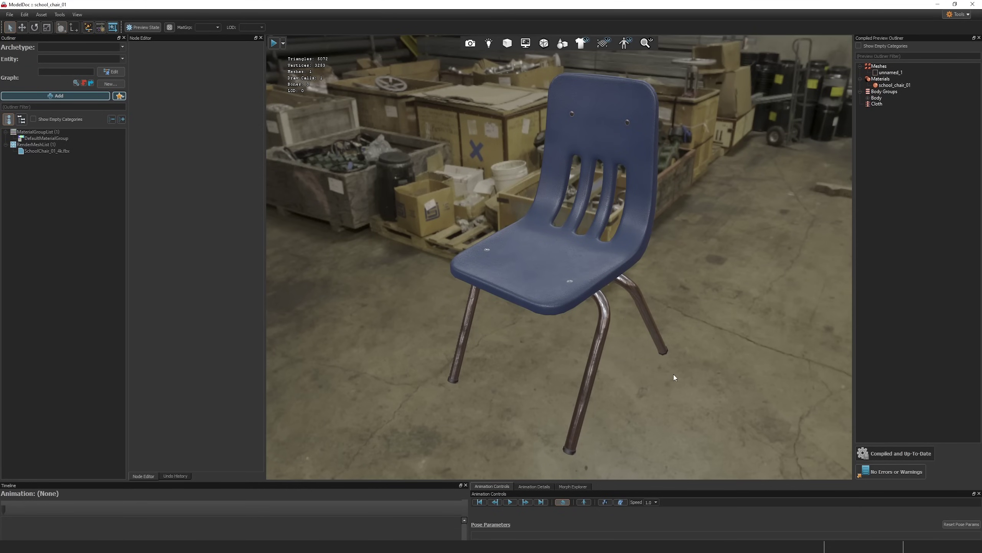
Open the school chair's school_chair_01 material and save a copy of it as school_chair_01_orange.vmat.
double_click(895, 86)
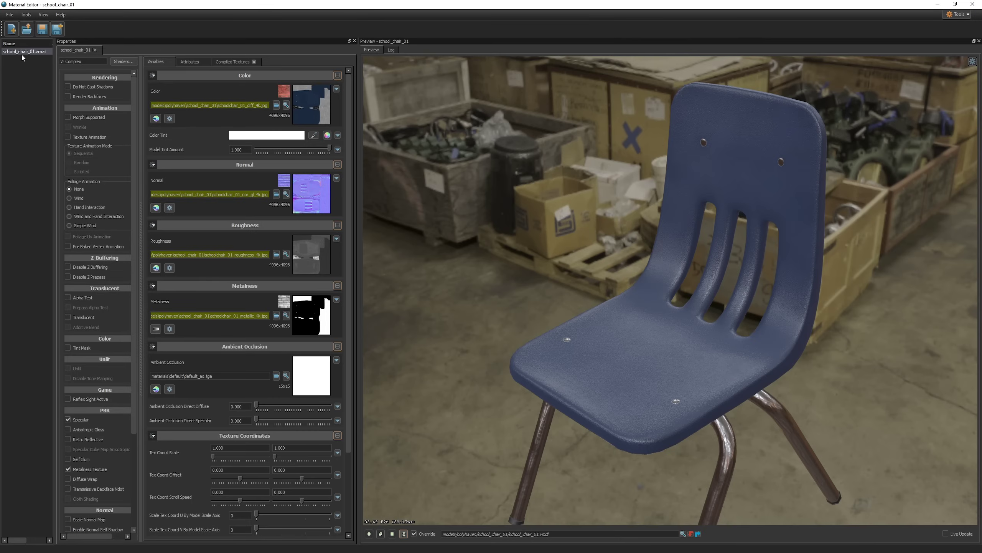
click(9, 14)
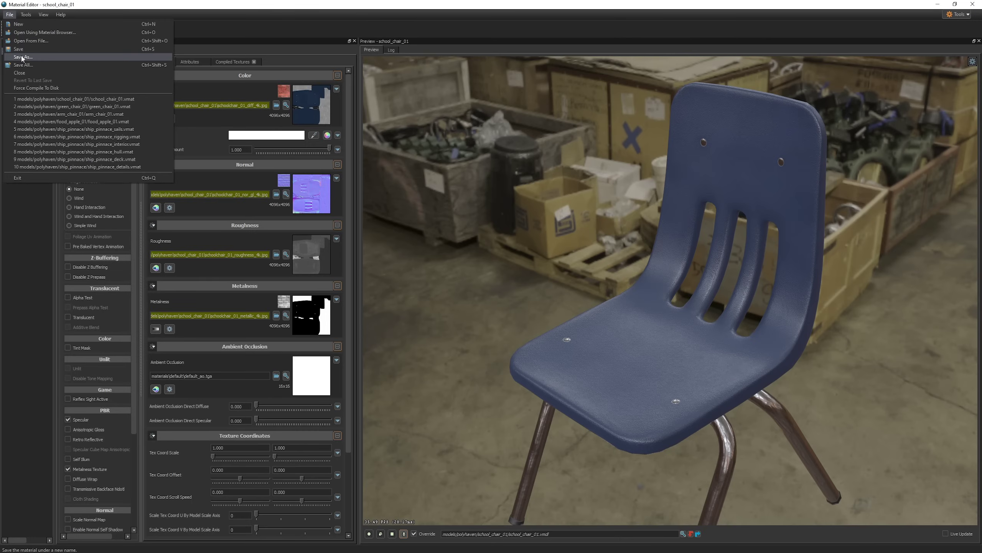
click(22, 57)
key(Right)
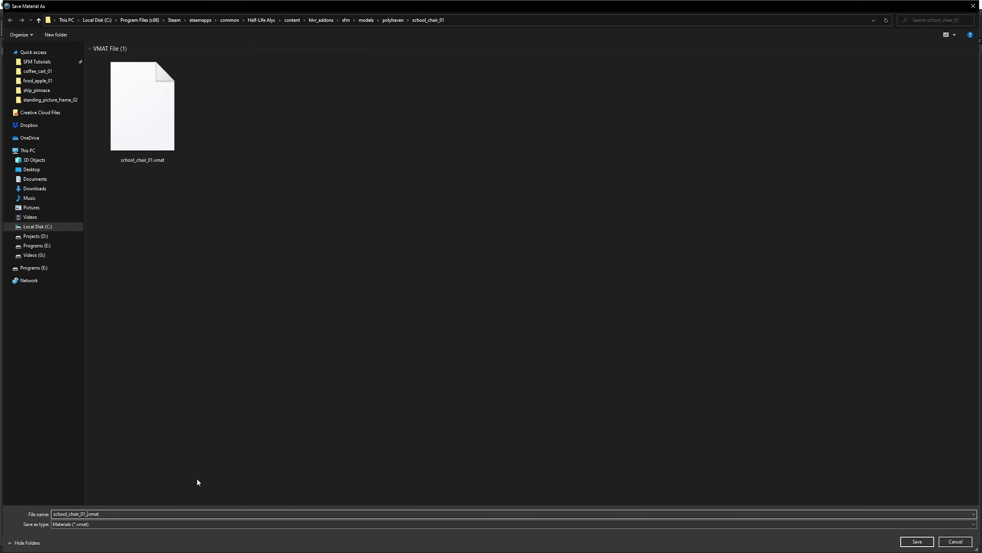
text(_orange)
key(Return)
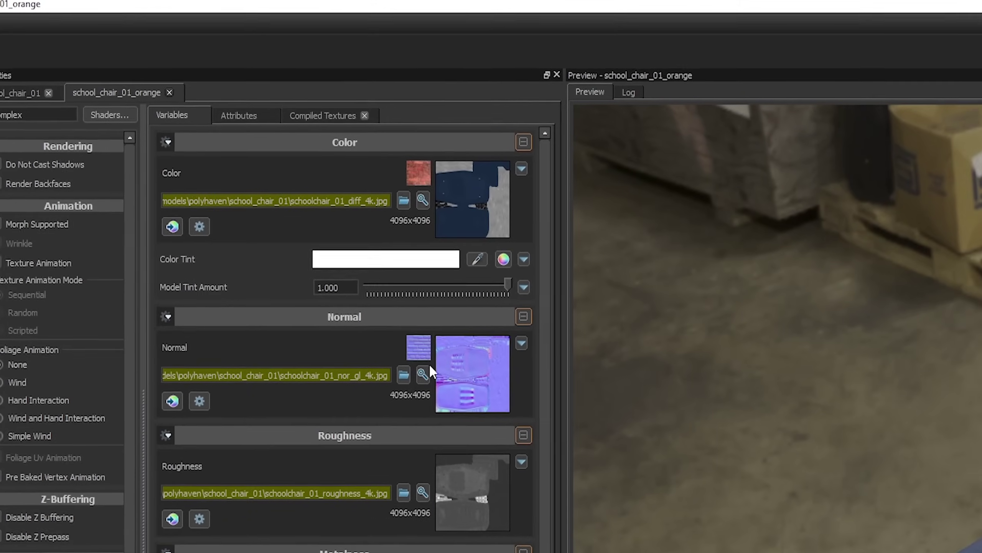
Open the color texture SchoolChair_01_diff_4k.jpg from its folder in Photoshop and shift its hue from blue to orange with Hue/Saturation.
right_click(490, 211)
click(616, 285)
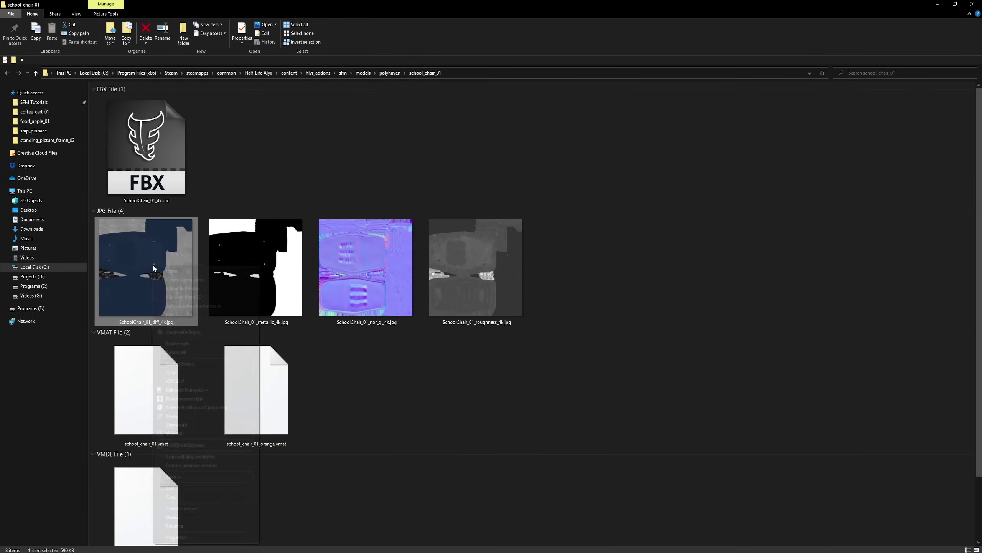
right_click(154, 266)
mouse_move(237, 426)
click(272, 425)
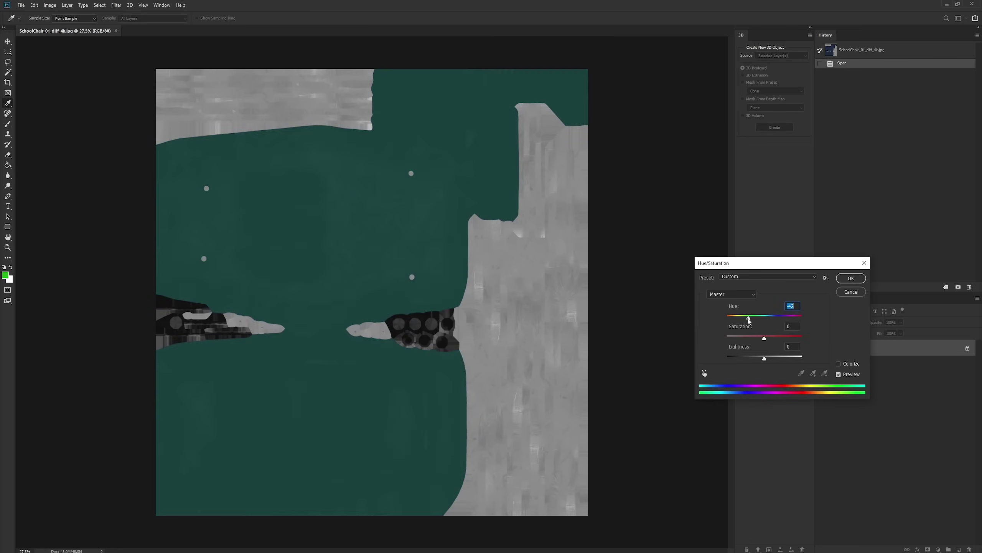
drag(789, 317, 796, 316)
key(Return)
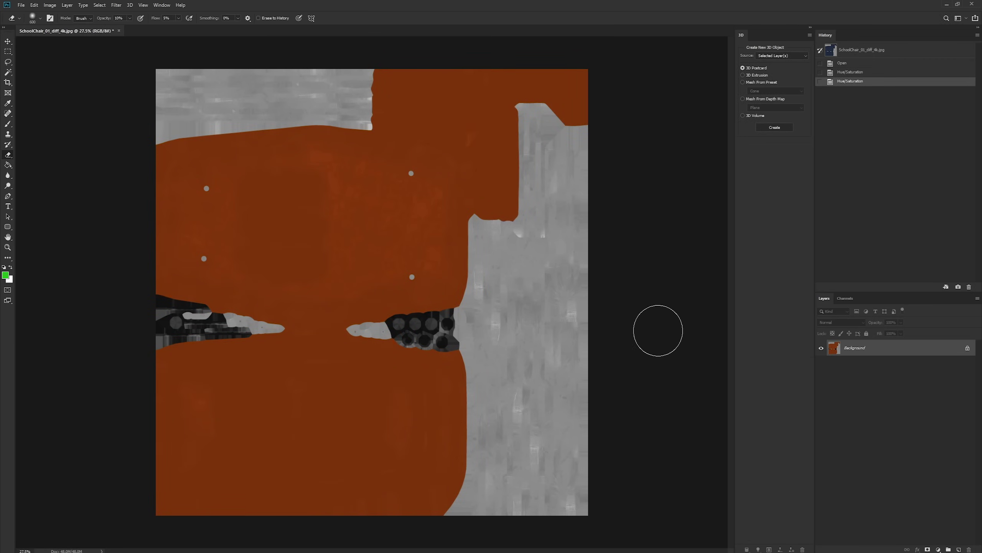
Save the recolored texture as a copy with the suffix _orange and set it as the school_chair_01_orange material's color texture.
key(ctrl+shift+s)
text(_orange)
key(Return)
key(Return)
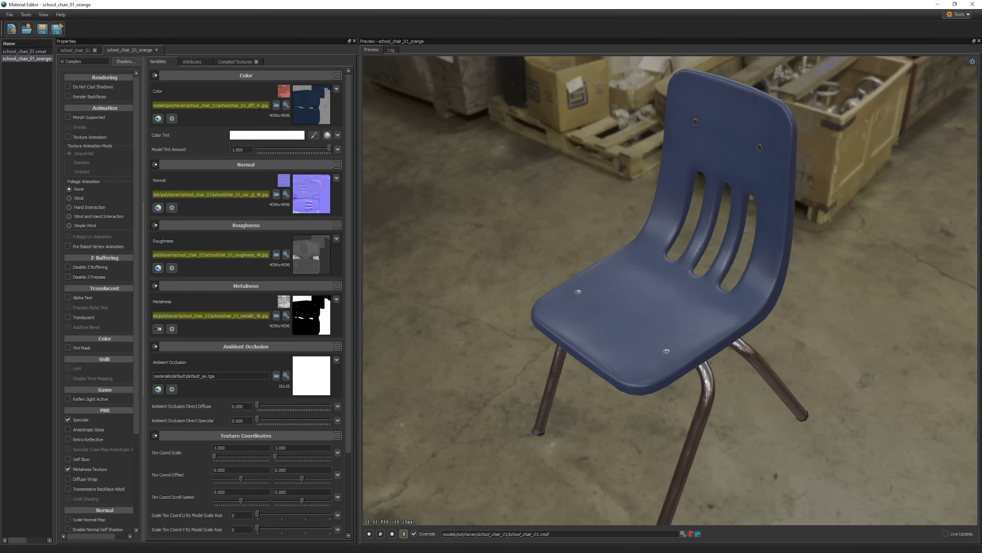
text(_orange)
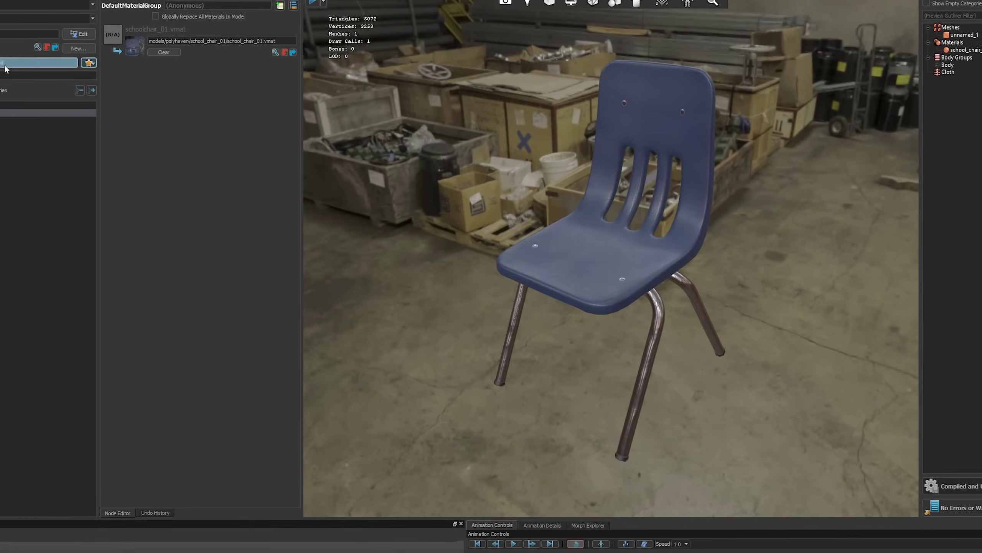
Add a MaterialGroup named Orange to the school chair model.
click(47, 85)
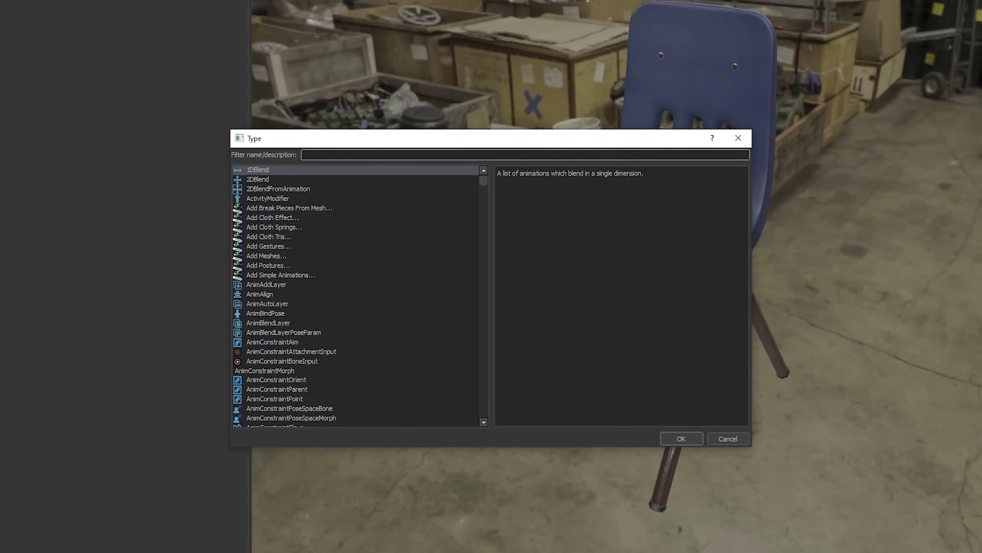
text(mater)
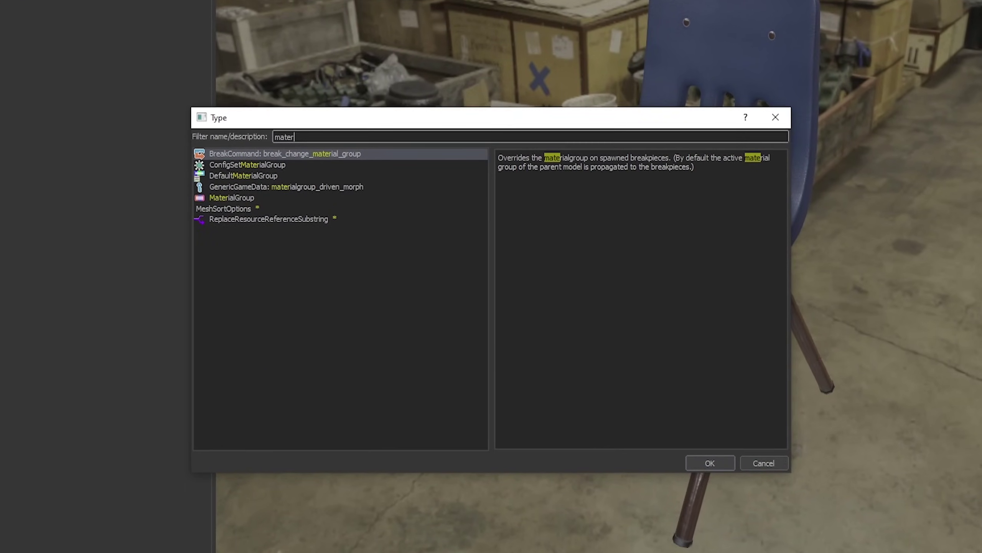
double_click(228, 197)
text(Orang)
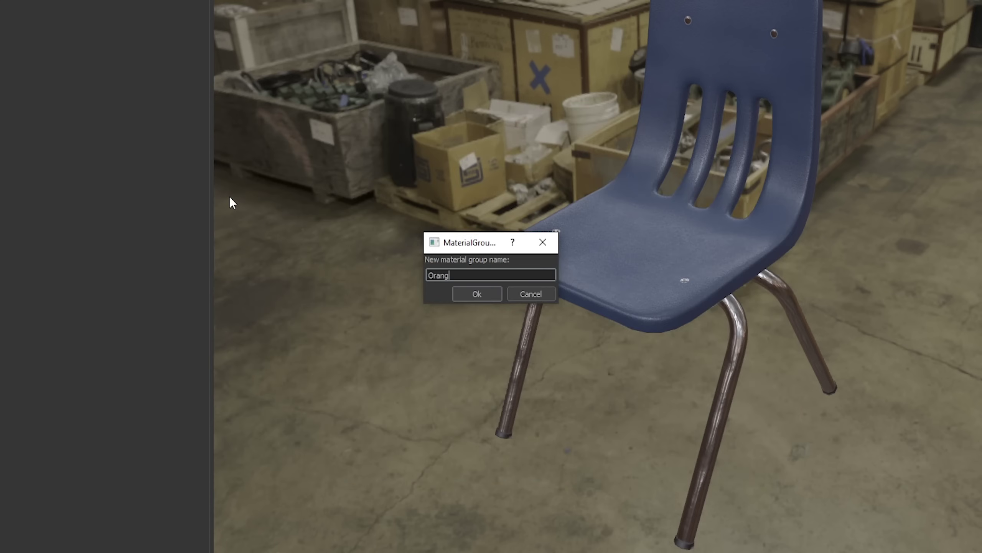
text(e)
key(Return)
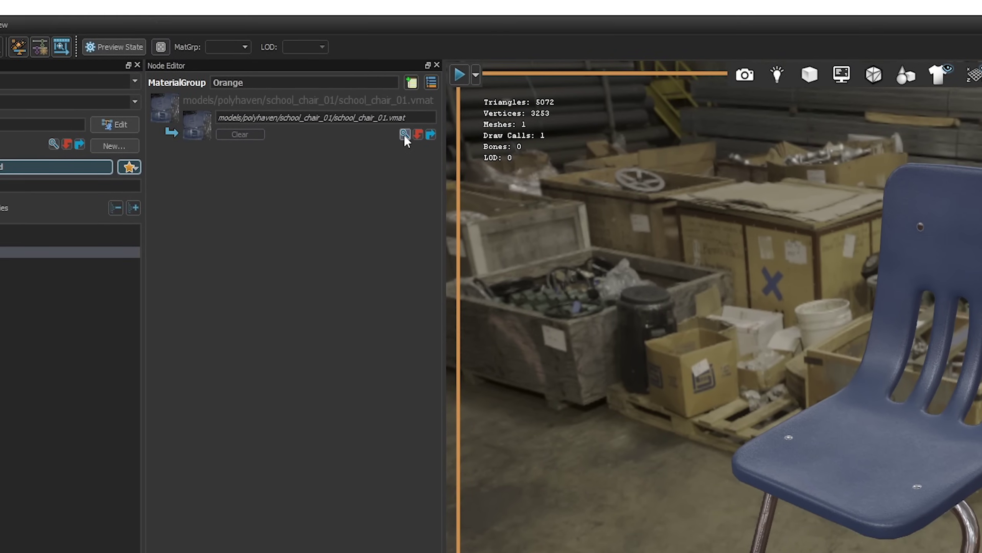
Replace the school_chair_01 material with the school_chair_01_orange material in the Orange material group.
click(404, 134)
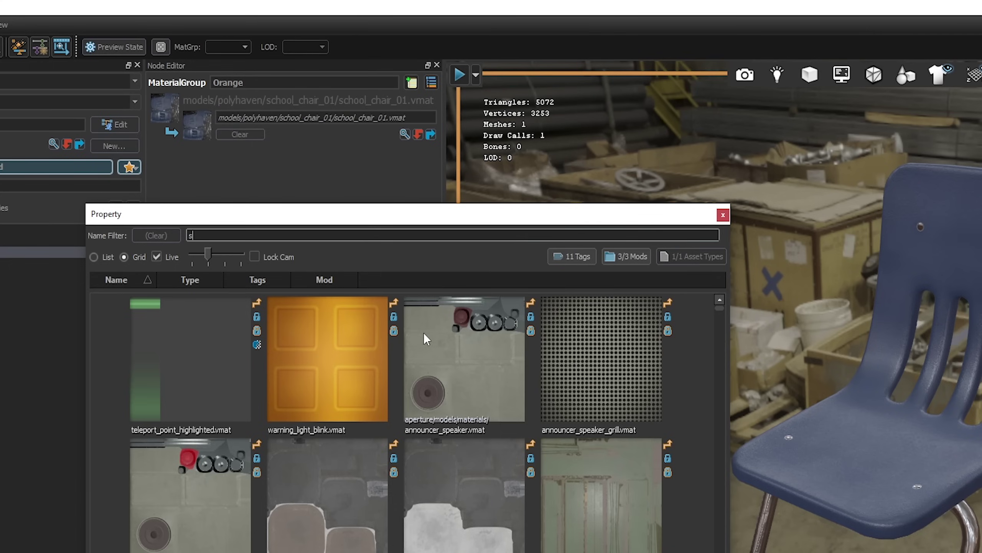
text(school chair orange)
double_click(237, 362)
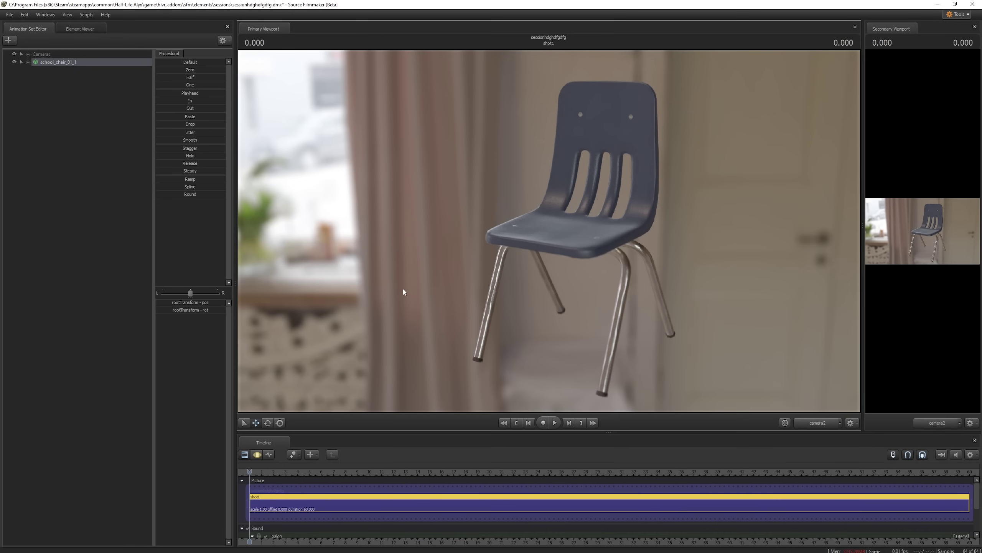
Set the skin of the school_chair_01 animation set to Orange.
right_click(72, 63)
mouse_move(118, 198)
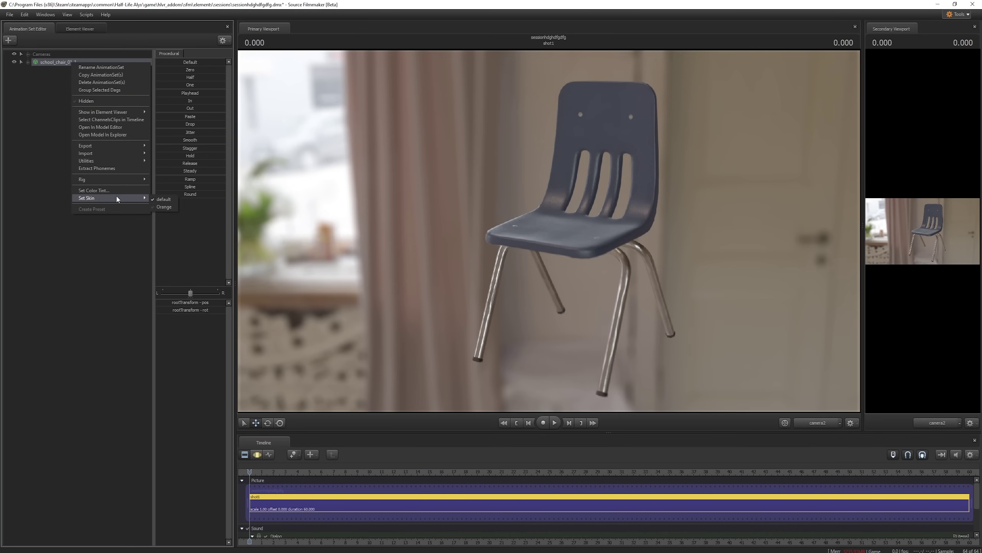
click(167, 207)
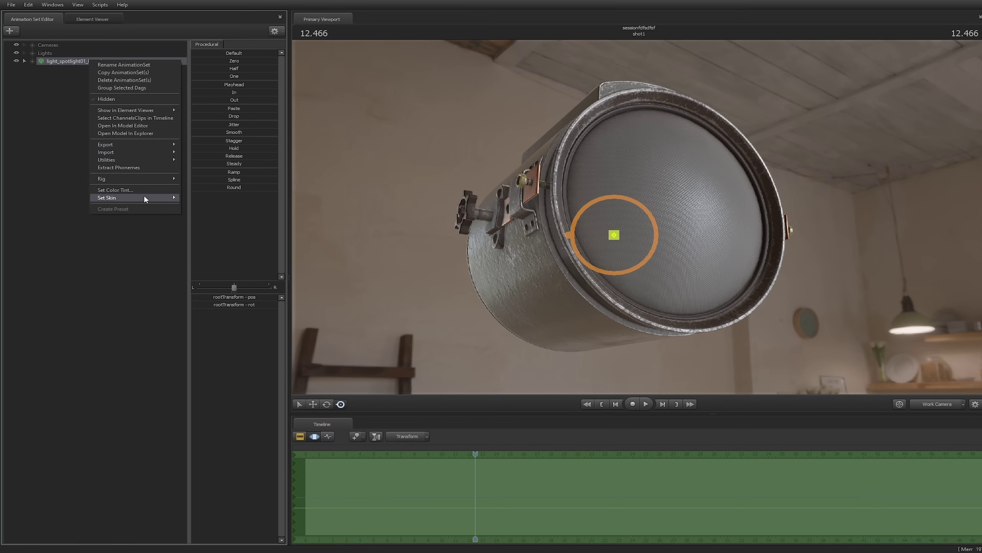
Switch the light_spotlight01_lamp1 animation set to the skin with the lit lens.
click(191, 207)
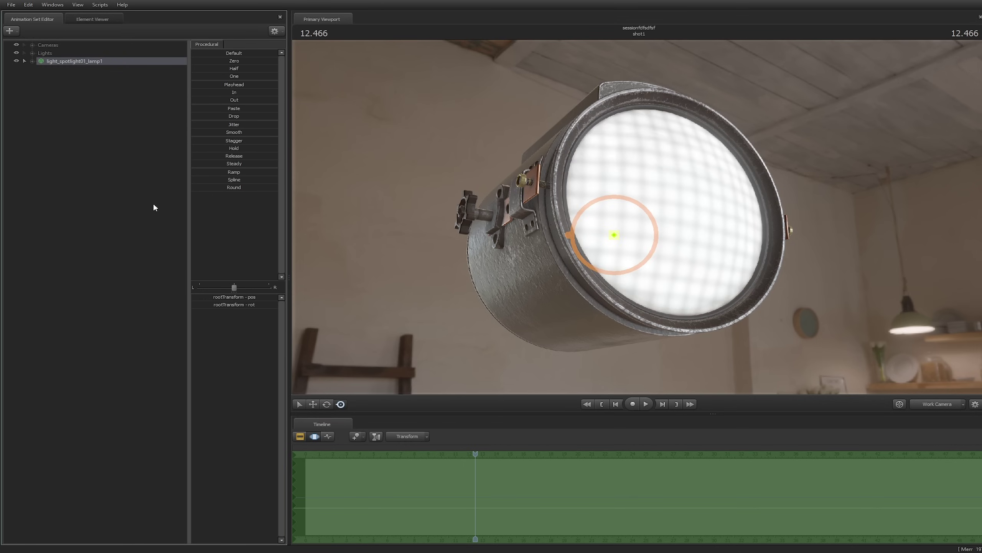